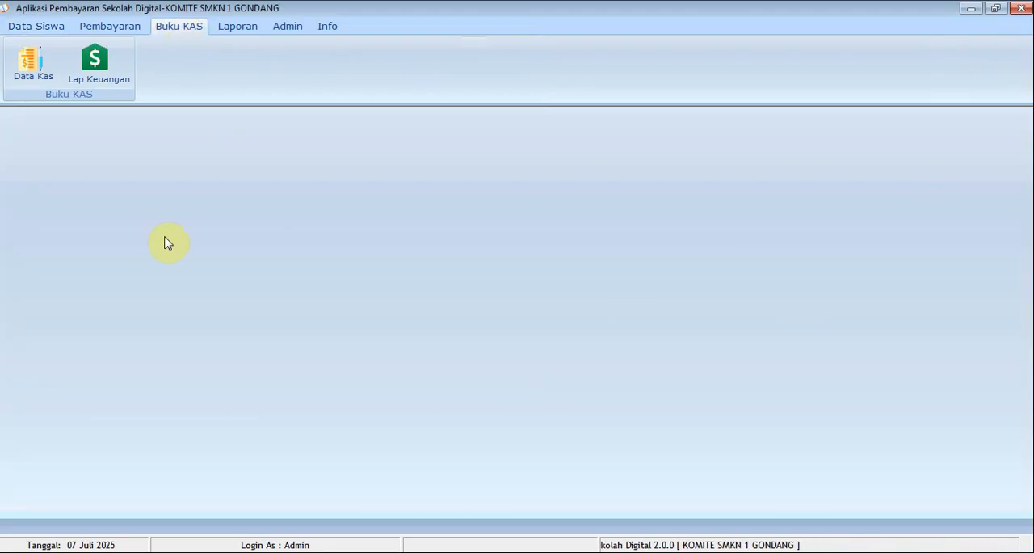
View the general cash report (Lap Kas) in the cash book section and close it
left_click(92, 79)
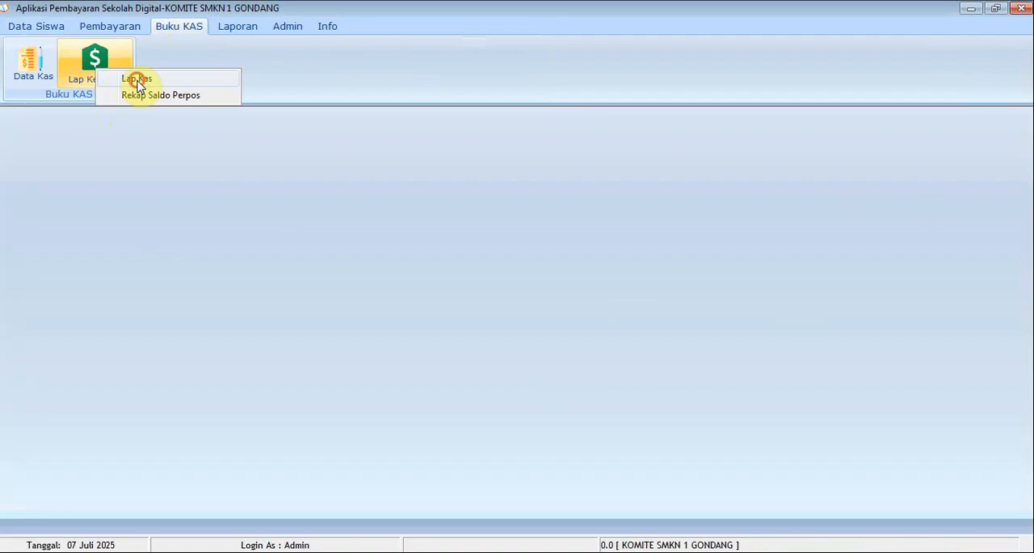
left_click(137, 79)
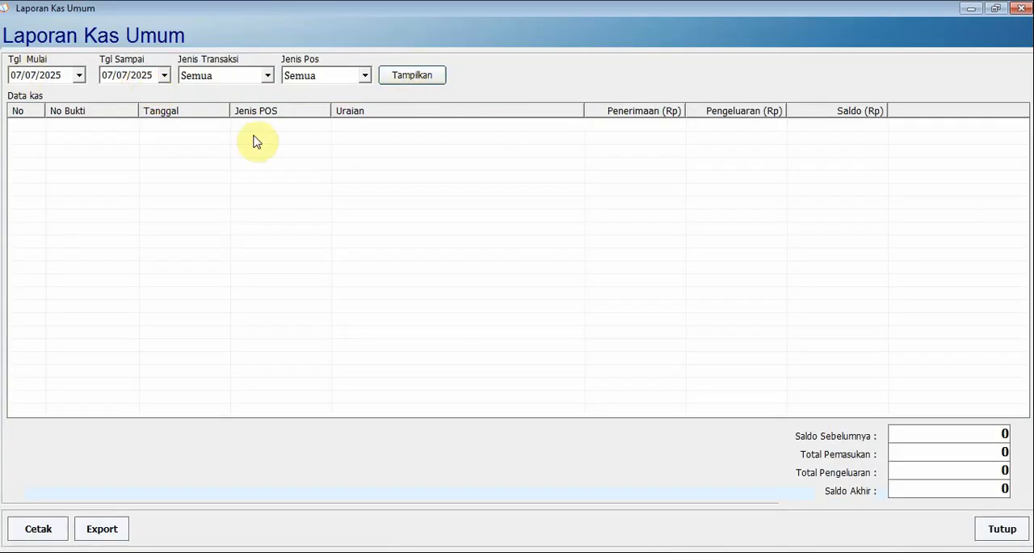
left_click(1021, 8)
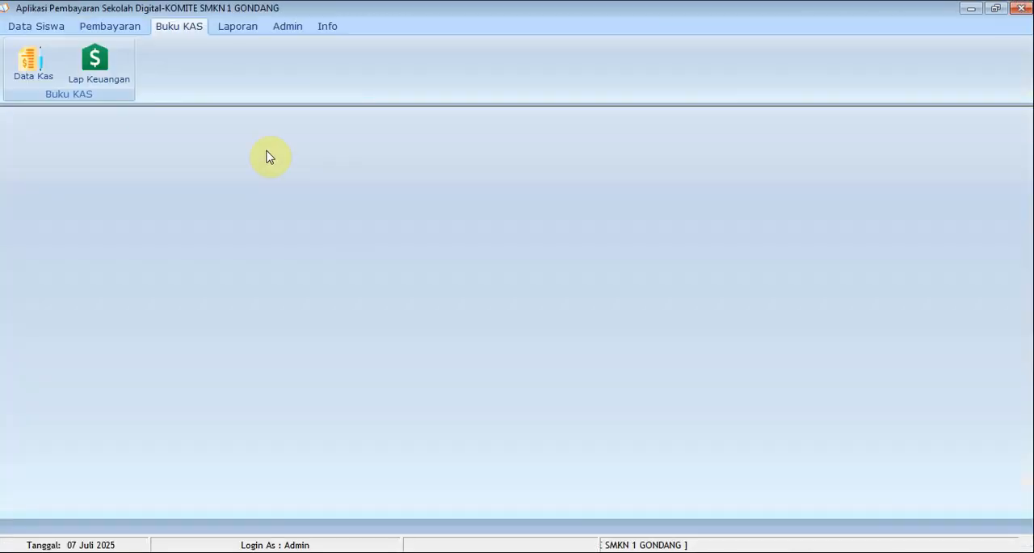
Open the Rekap Saldo Perpos report, examine the balance rows for each POS and the total, and close it
left_click(89, 75)
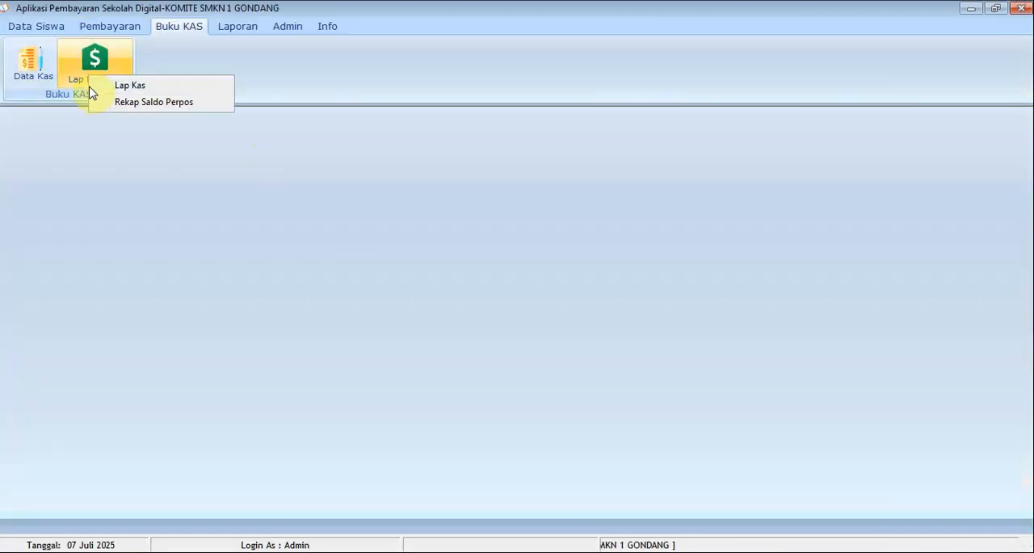
left_click(144, 105)
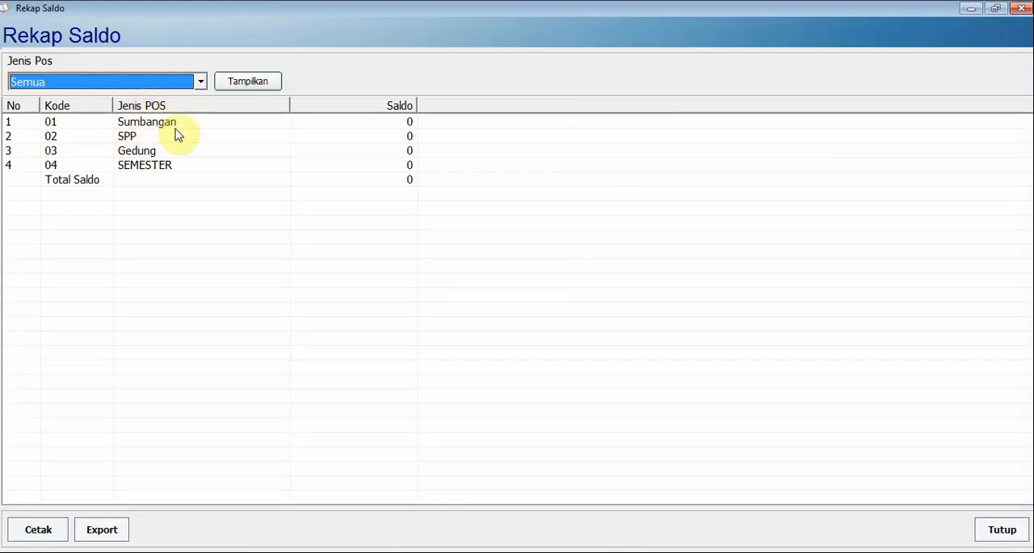
left_click(145, 125)
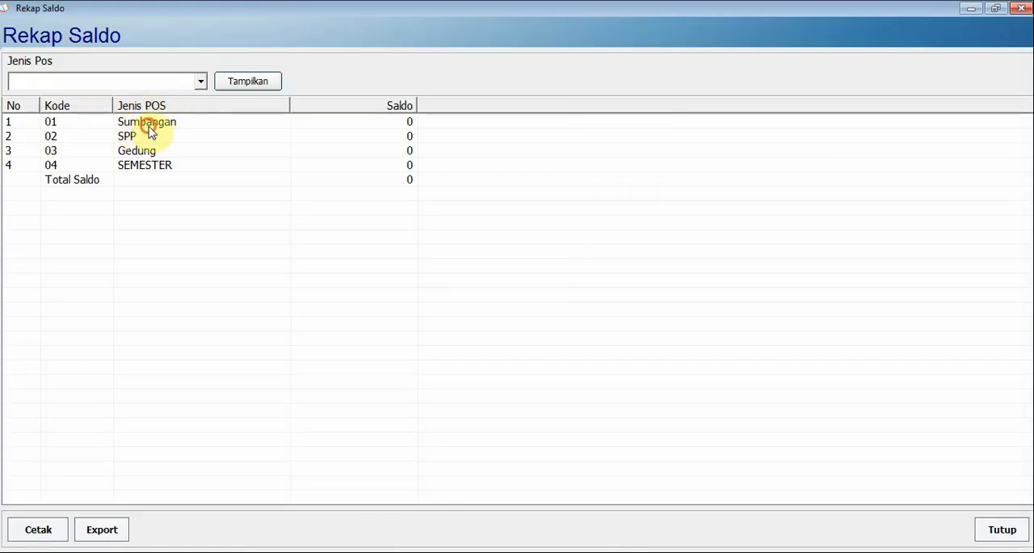
left_click(168, 136)
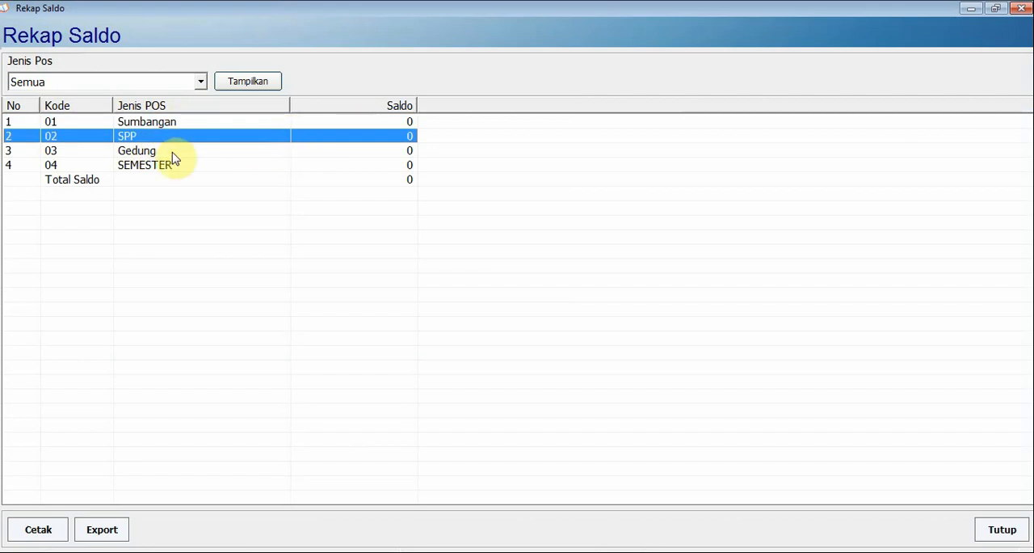
left_click(167, 151)
left_click(172, 178)
left_click(188, 165)
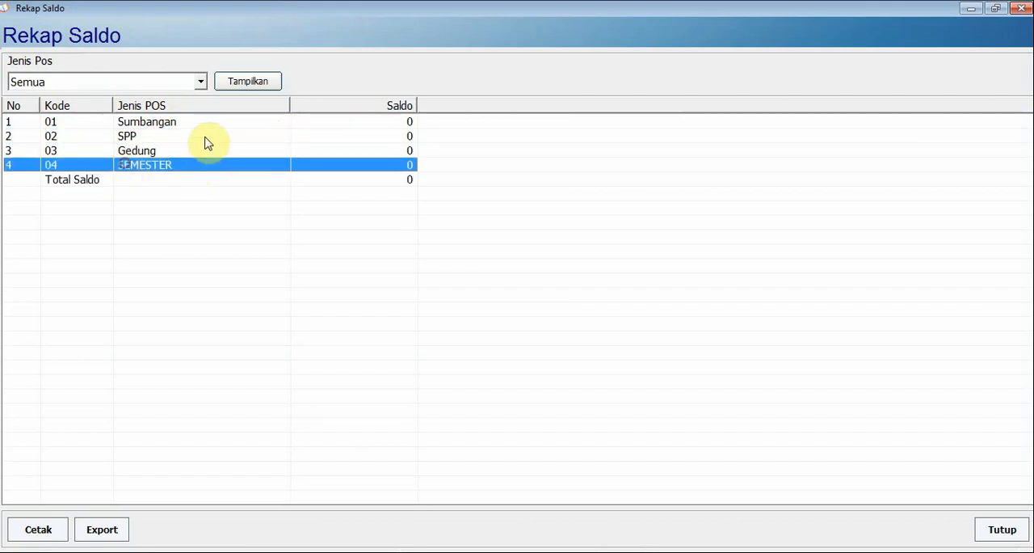
left_click(150, 136)
left_click(147, 179)
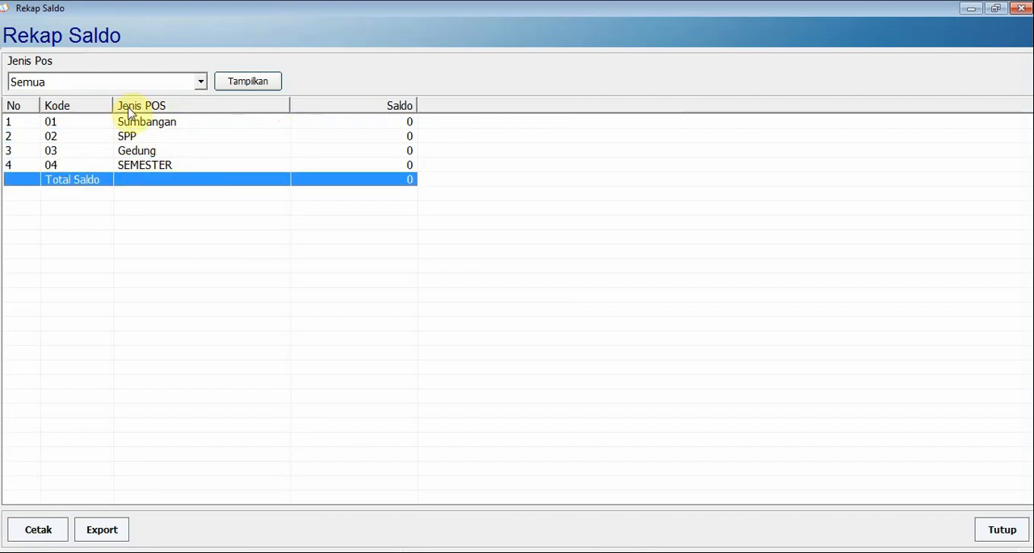
left_click(1022, 9)
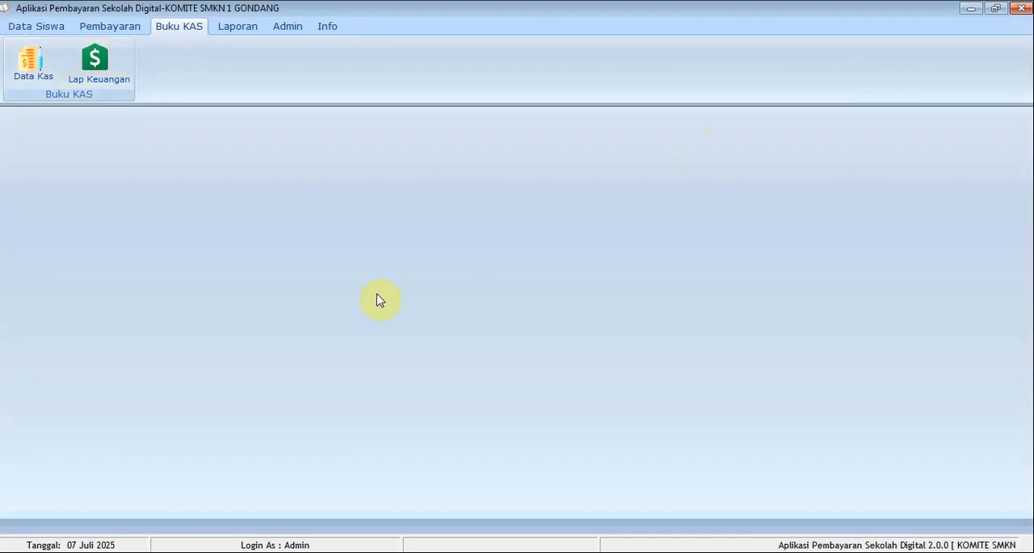
left_click(111, 82)
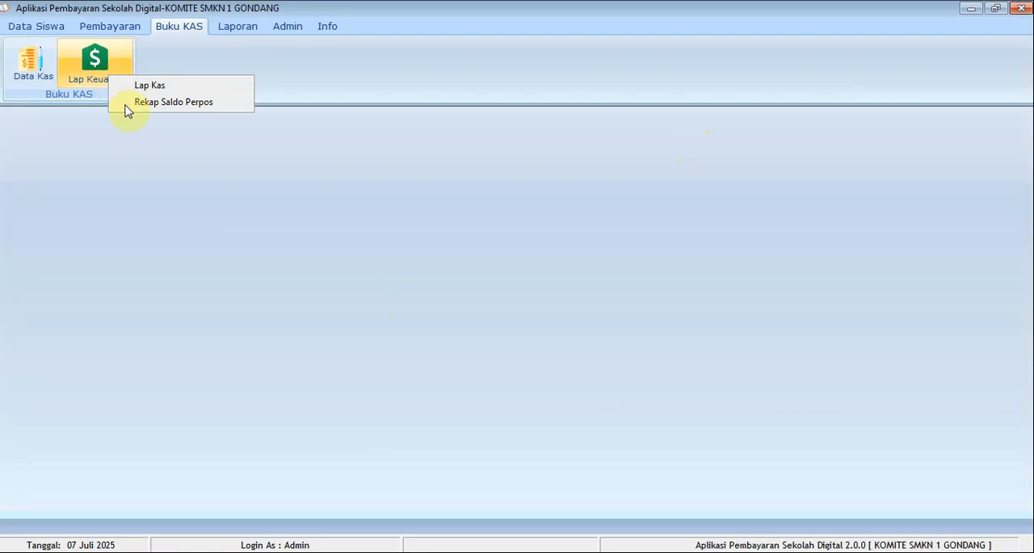
left_click(183, 165)
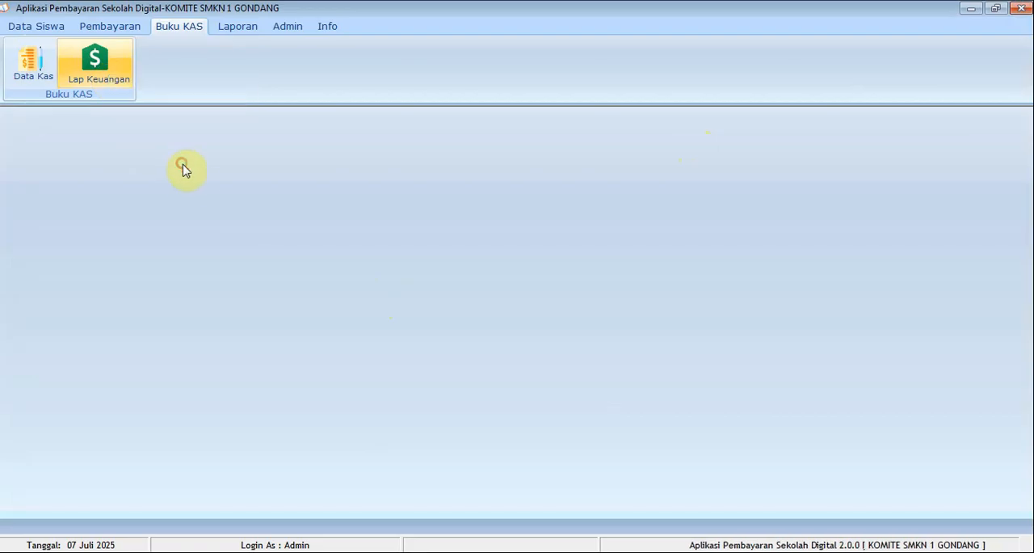
Open the Jenis Pembayaran master data and load the SPP 2025 payment for editing
left_click(99, 33)
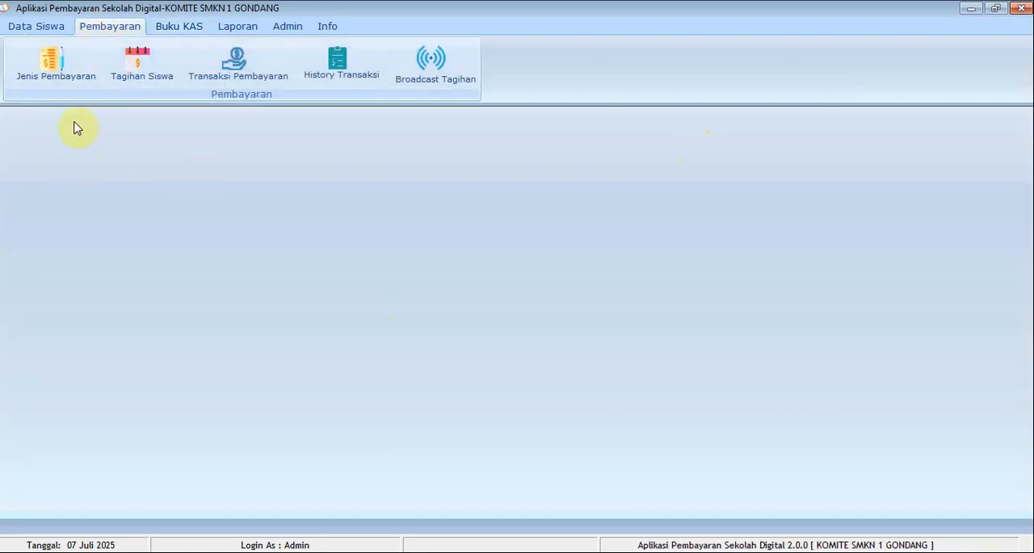
left_click(49, 78)
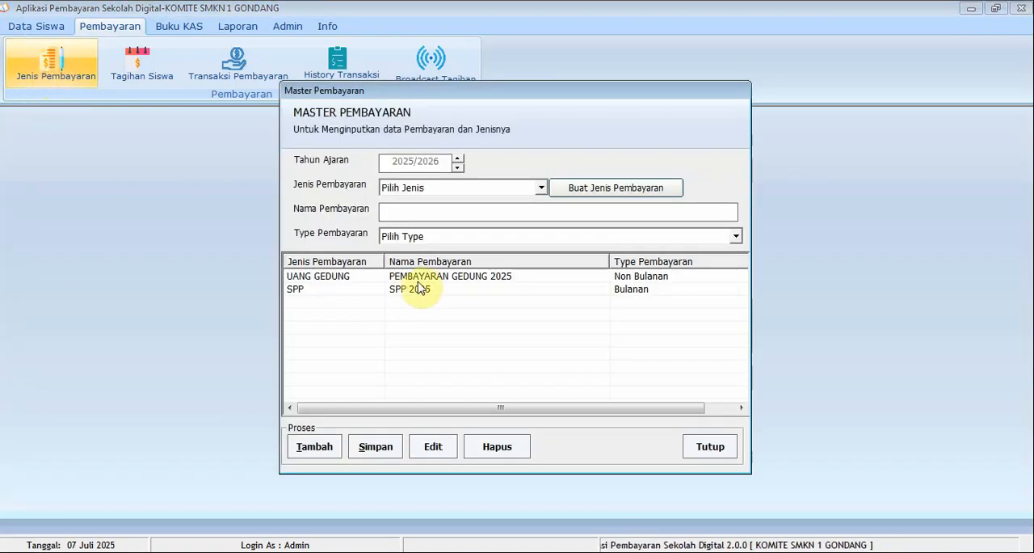
left_click(423, 279)
left_click(415, 292)
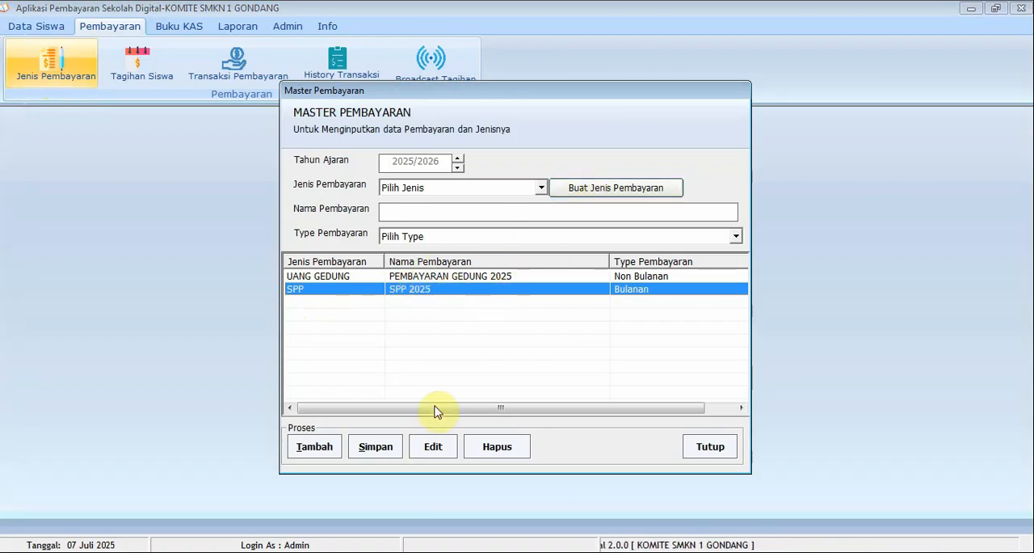
left_click(433, 447)
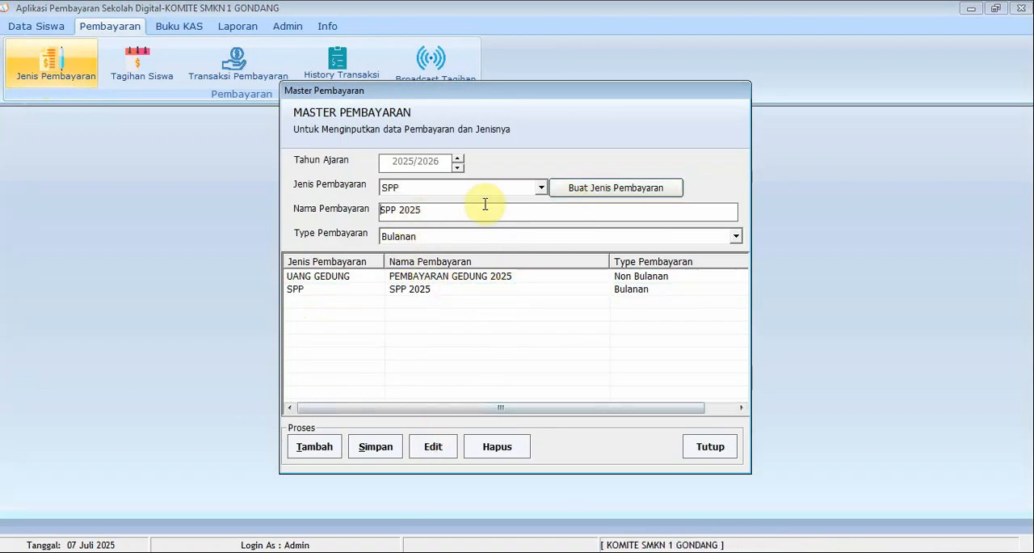
Open the payment type master, load the SPP type and check its POS options, keeping SPP selected
left_click(616, 189)
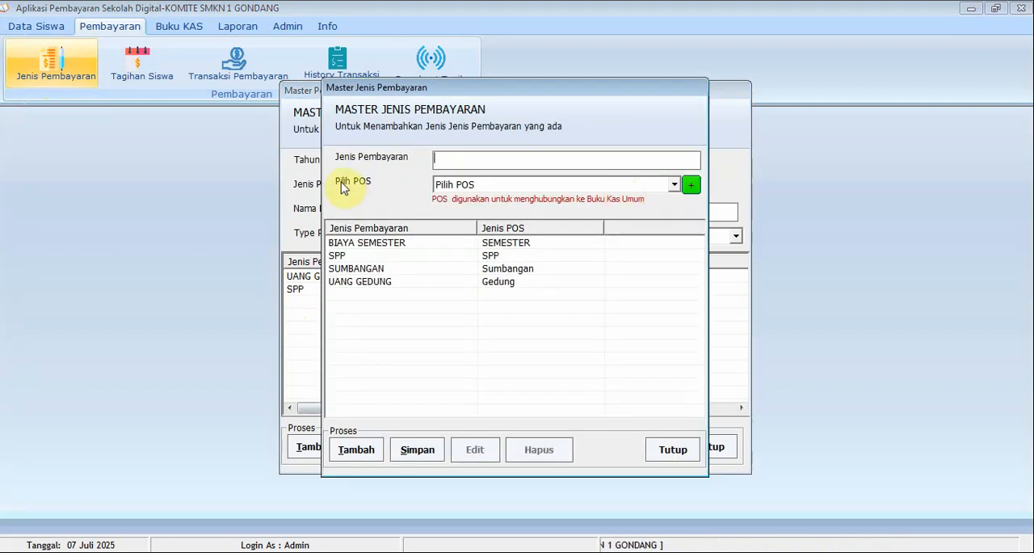
left_click(397, 257)
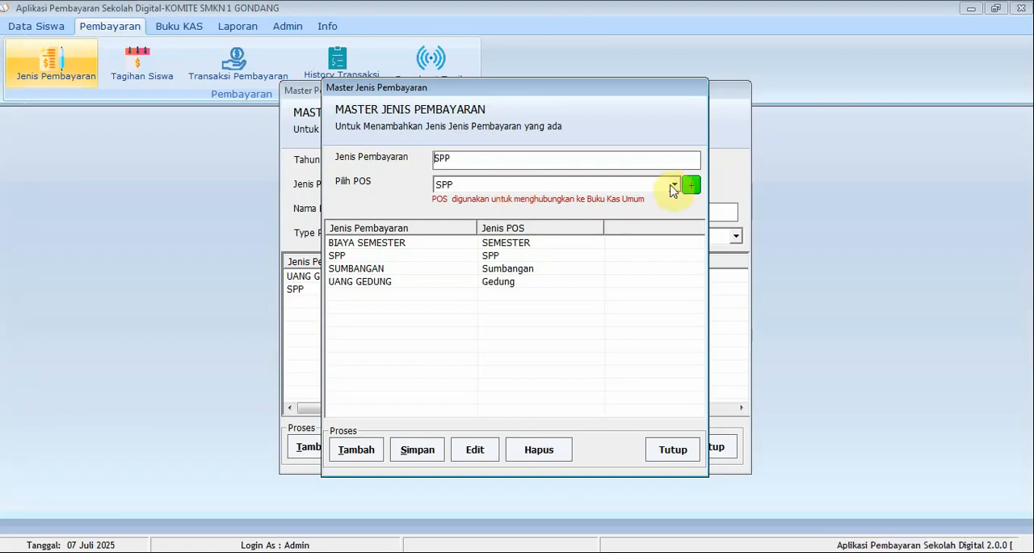
left_click(674, 185)
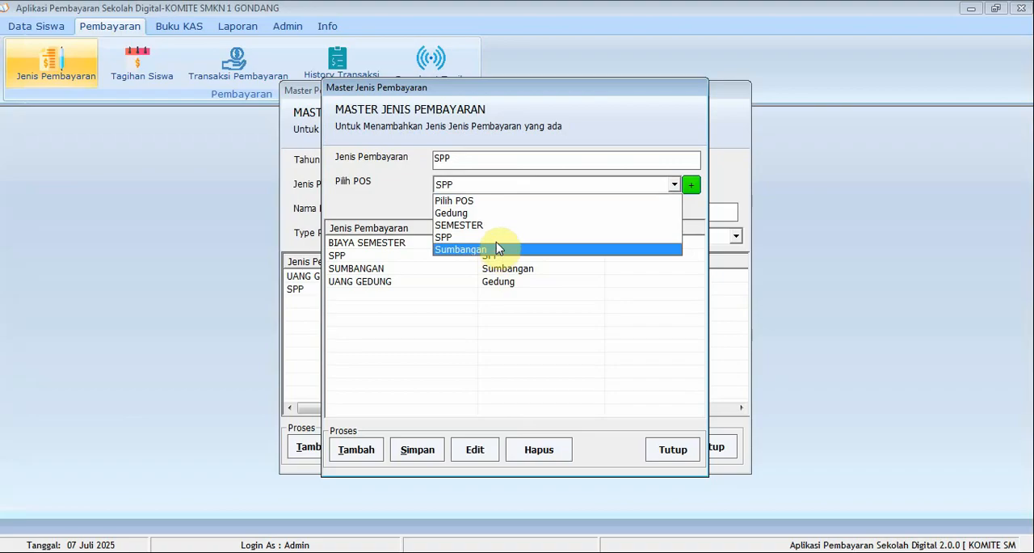
left_click(498, 239)
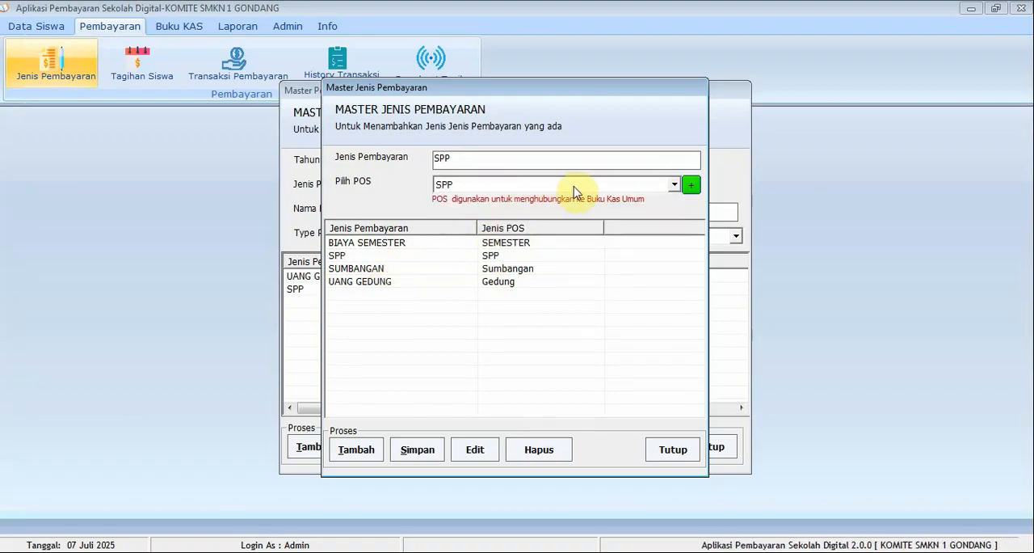
left_click(540, 189)
left_click(498, 237)
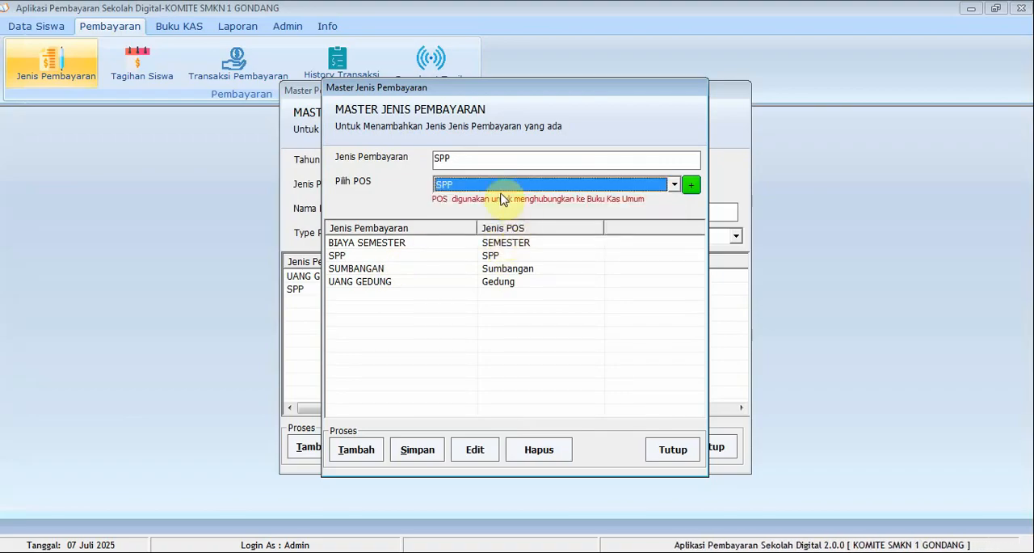
Examine the Sumbangan, SPP, Gedung and SEMESTER entries in the cash POS master, and close it and the payment type master
left_click(689, 185)
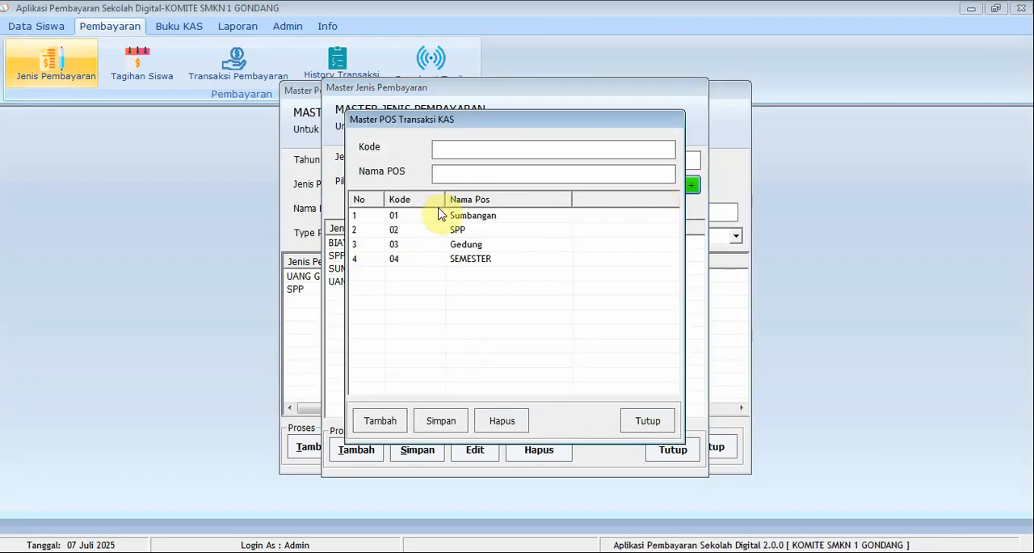
left_click(491, 172)
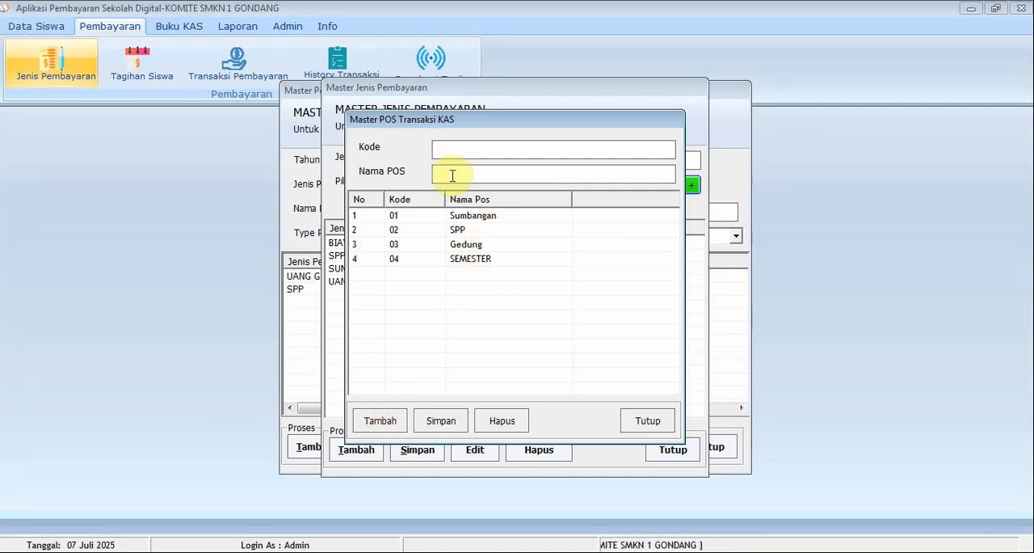
left_click(469, 232)
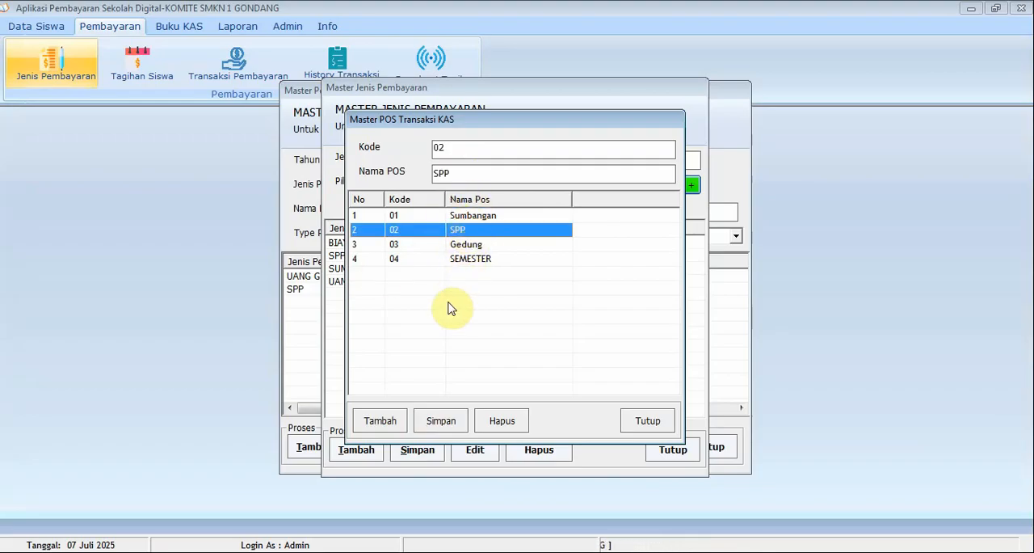
left_click(515, 217)
left_click(510, 244)
left_click(483, 233)
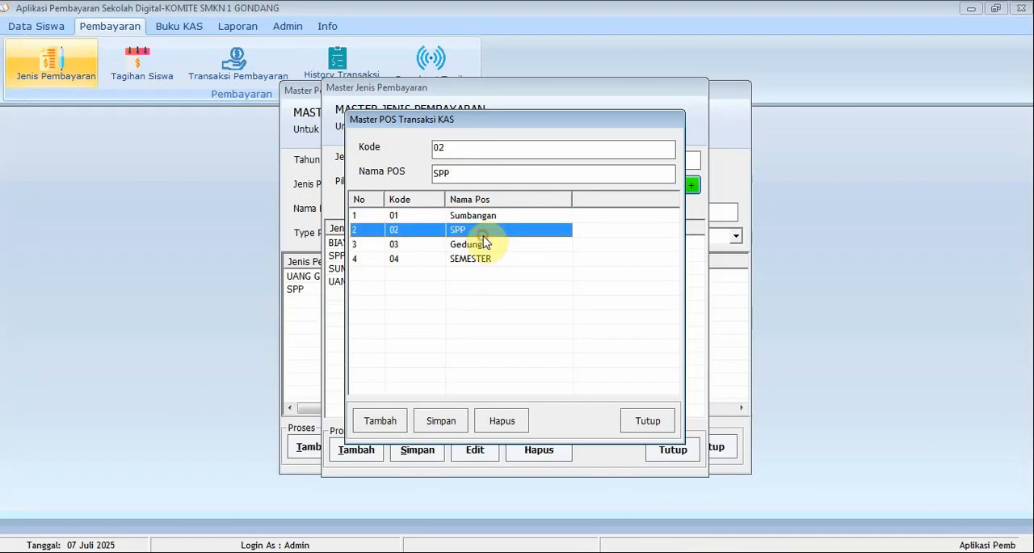
left_click(483, 258)
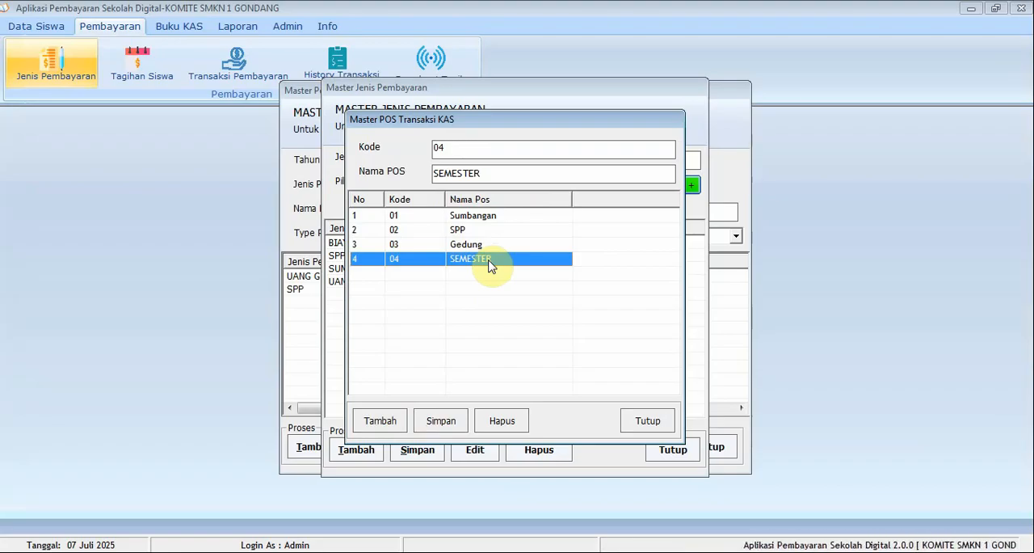
left_click(636, 428)
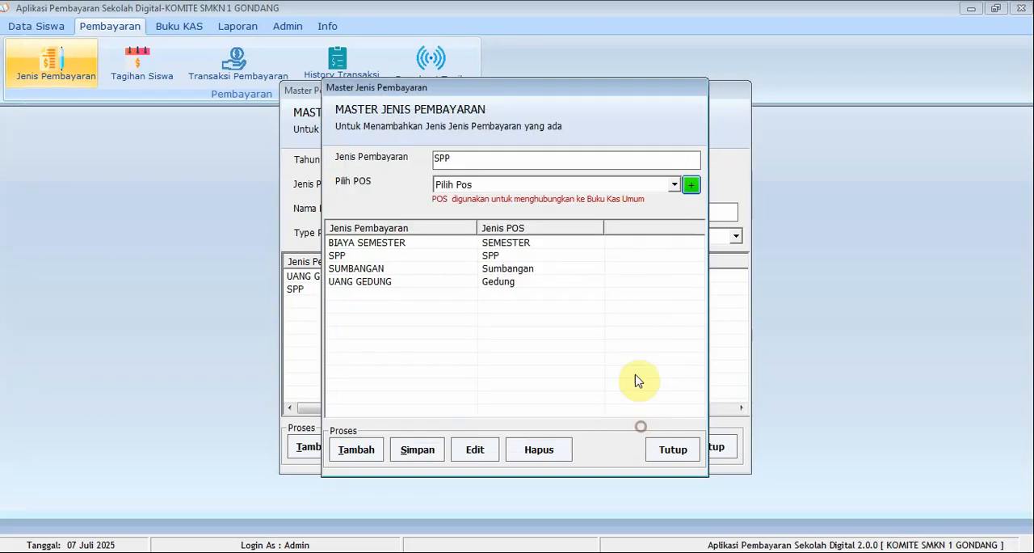
left_click(654, 446)
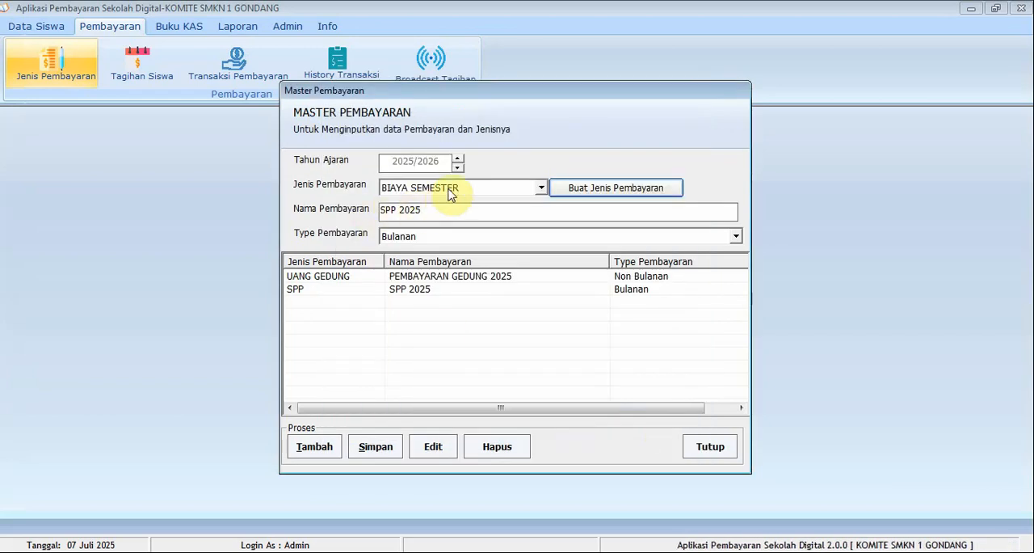
Try SUMBANGAN as the payment type for SPP 2025, recheck the payment type master, and close the payment master without saving
left_click(450, 188)
left_click(441, 226)
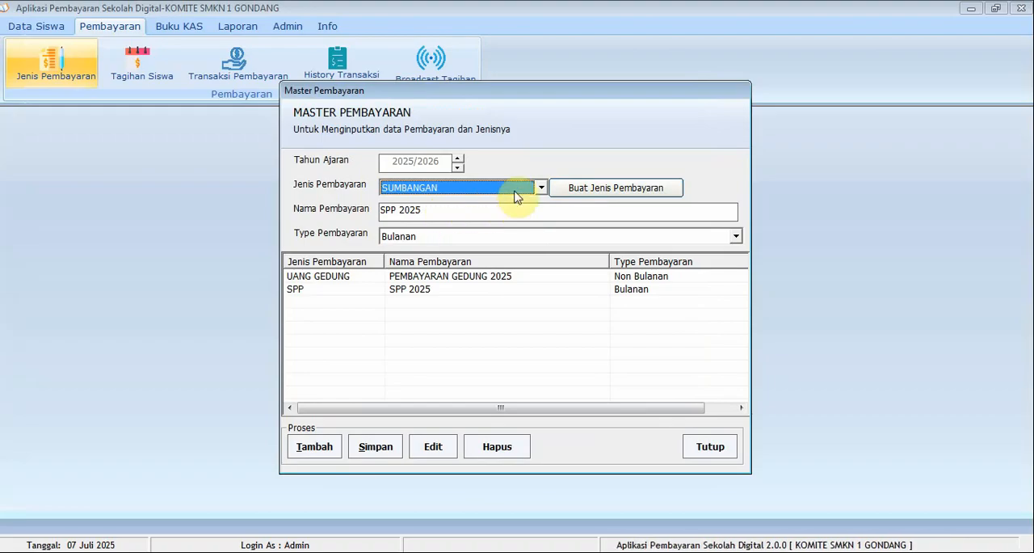
left_click(518, 189)
left_click(518, 189)
left_click(600, 190)
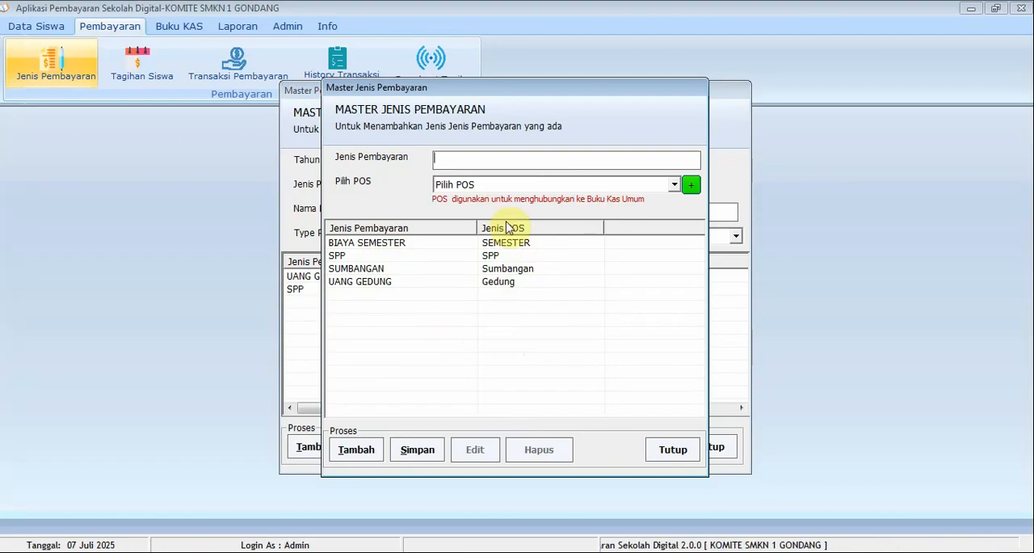
left_click(670, 452)
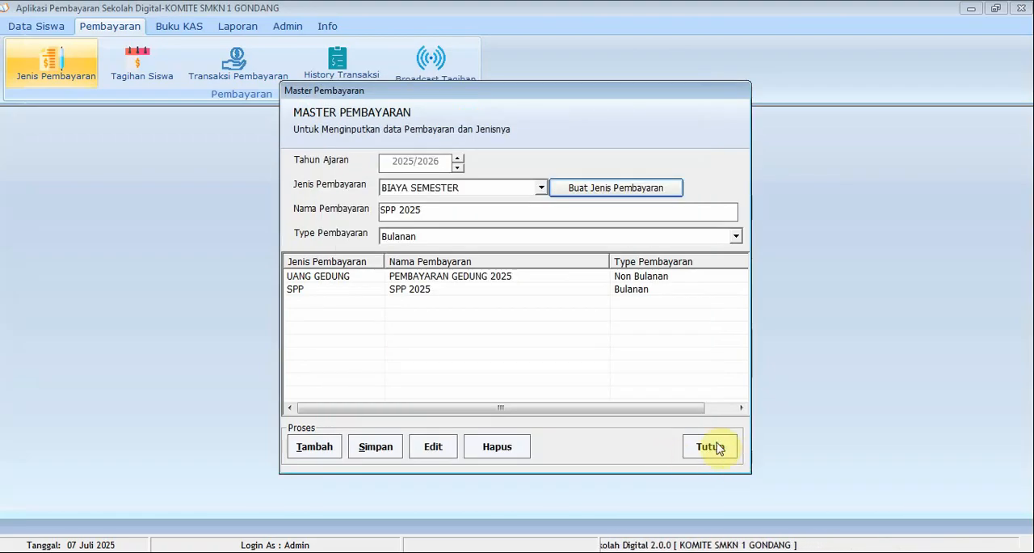
left_click(717, 449)
Open the payment transaction form and load the student listed for school year 2024/2025
left_click(43, 30)
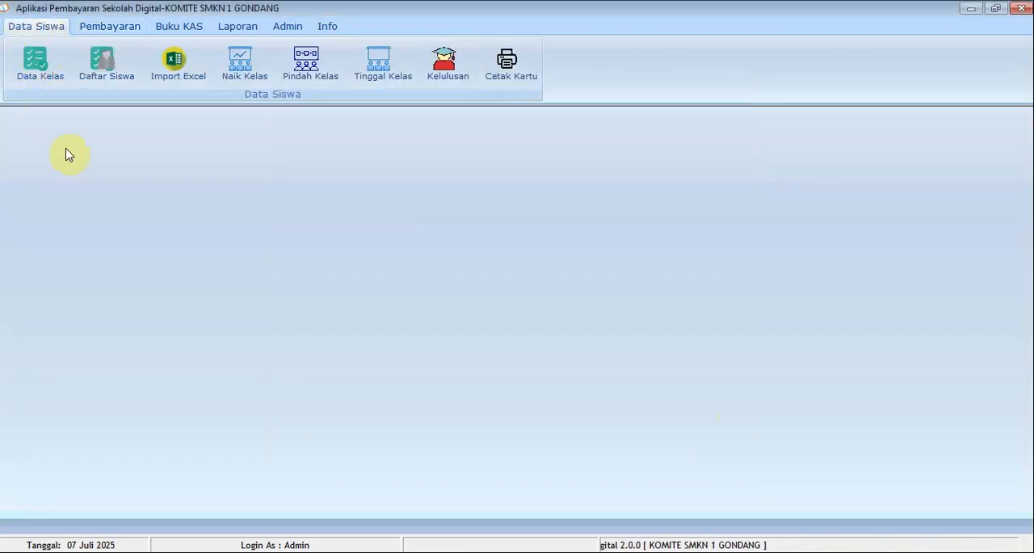
left_click(110, 35)
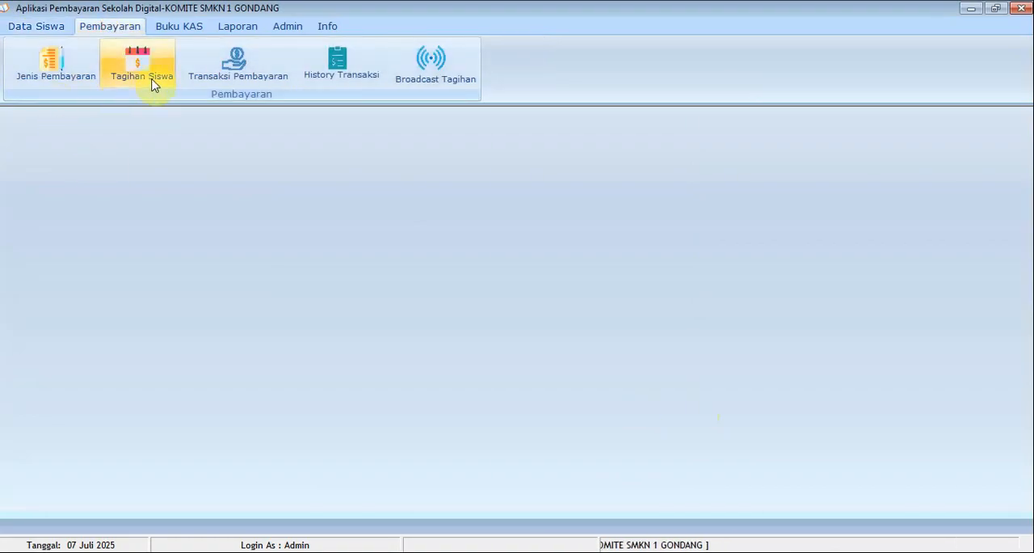
left_click(235, 77)
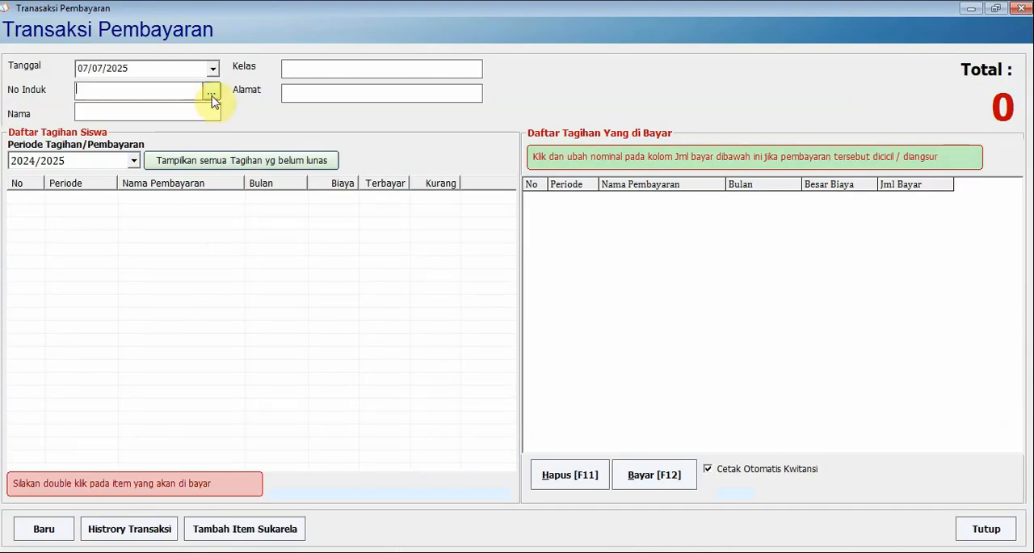
left_click(211, 94)
left_click(359, 181)
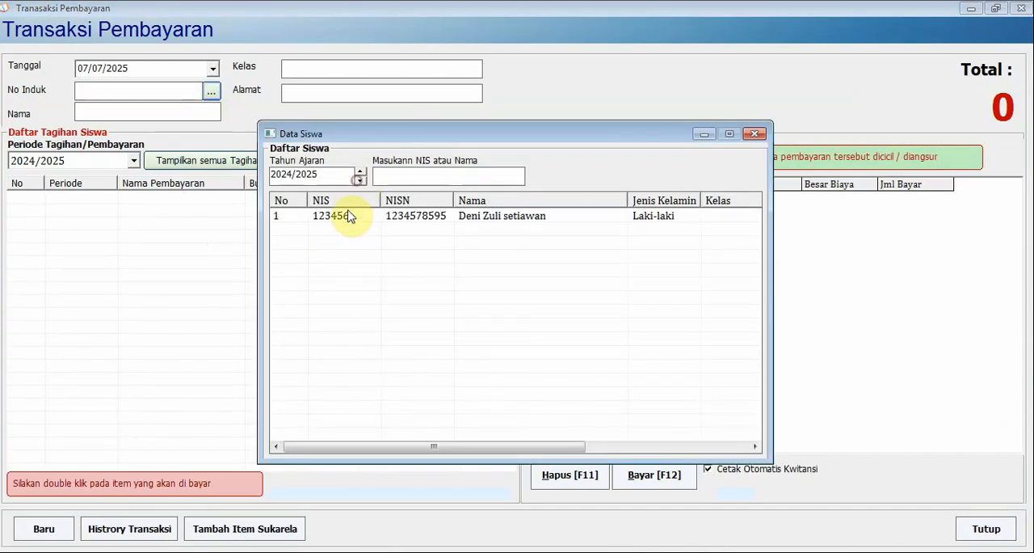
double_click(346, 214)
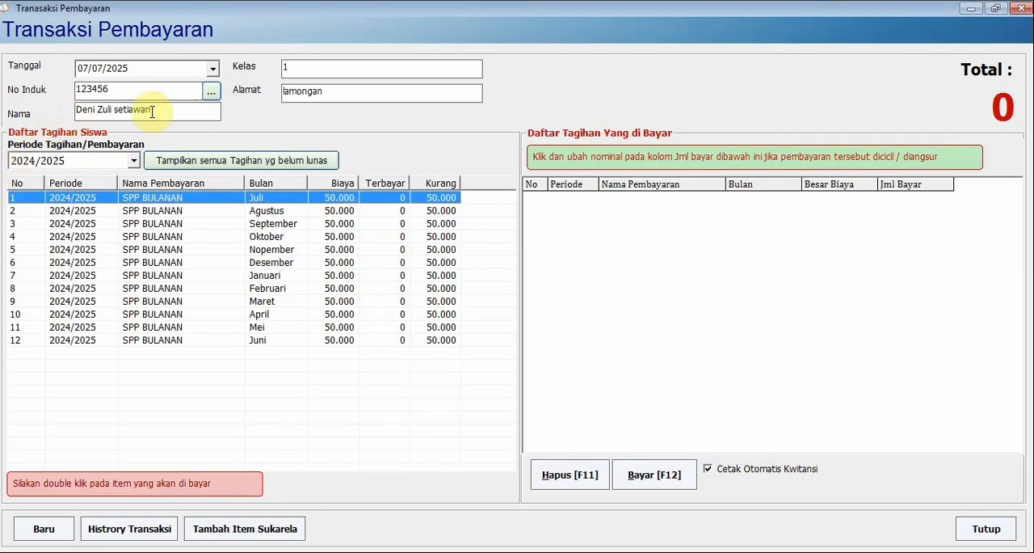
Add the Juli and Agustus SPP BULANAN bills to the payment list and turn off automatic receipt printing
double_click(204, 202)
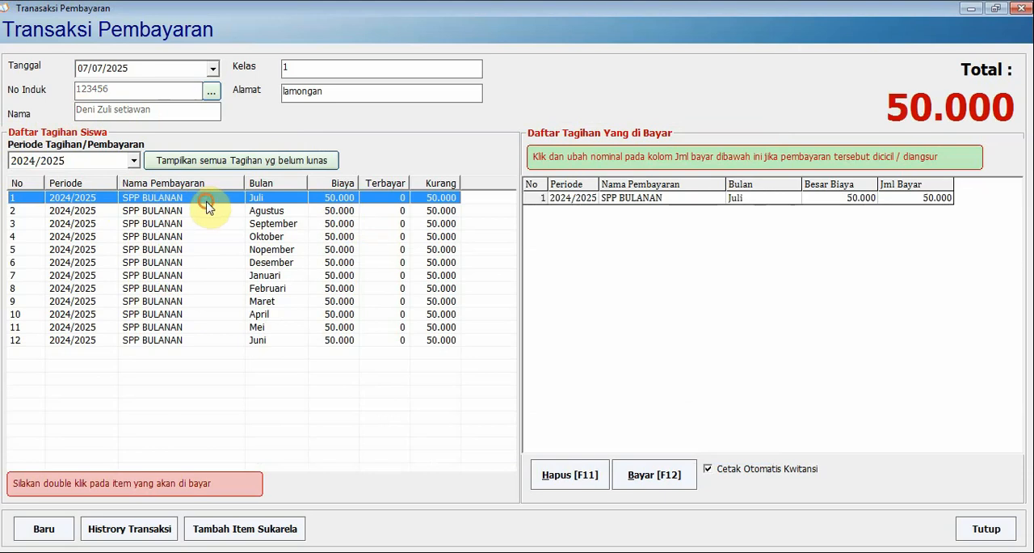
double_click(207, 209)
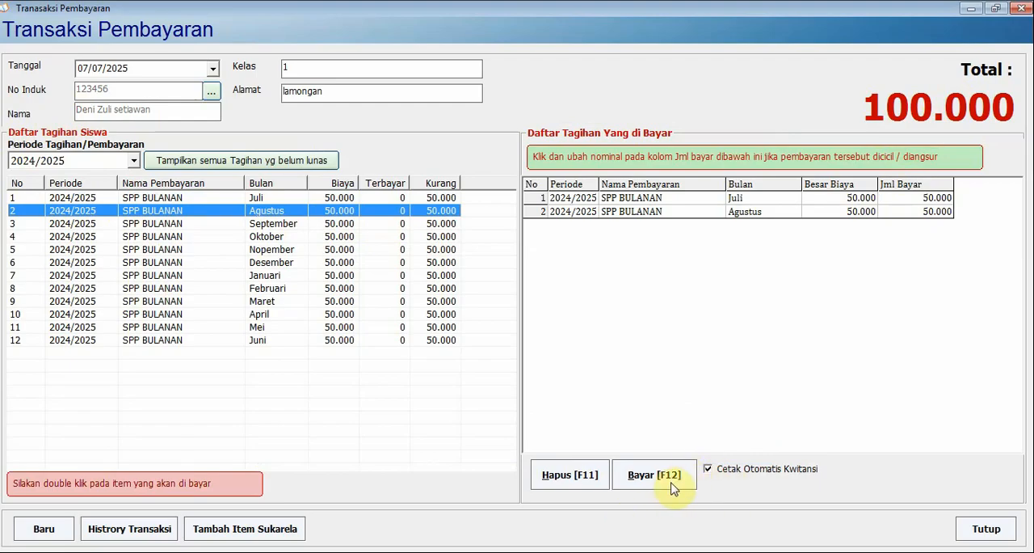
left_click(709, 472)
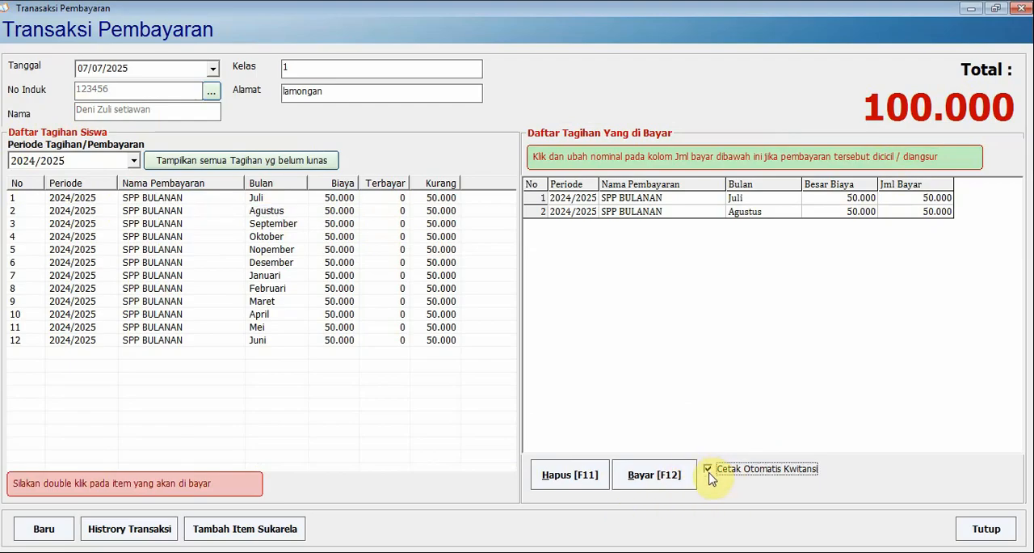
left_click(708, 472)
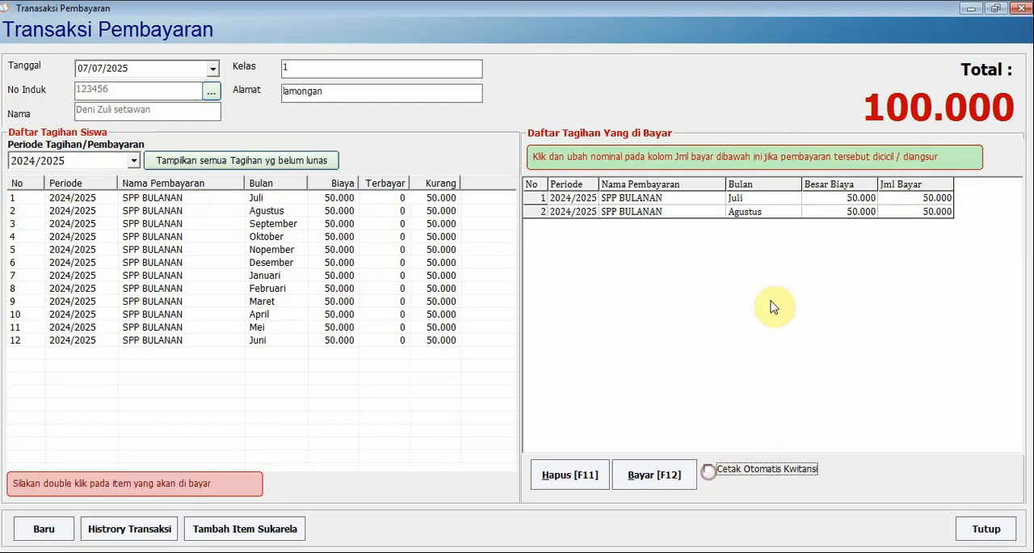
Pay the queued bills in cash (TUNAI) with automatic cash book entry enabled, and close the payment transaction form
left_click(654, 478)
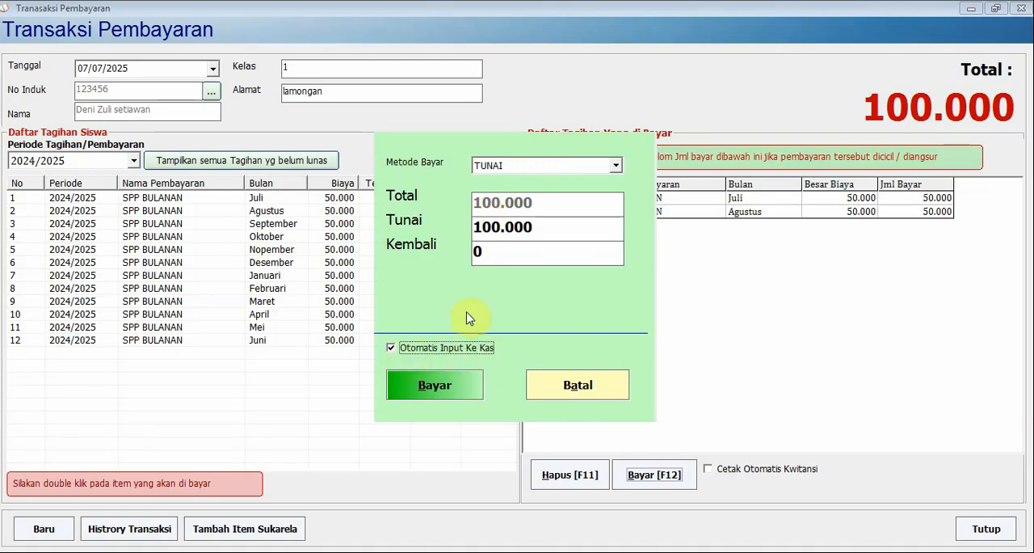
left_click(438, 387)
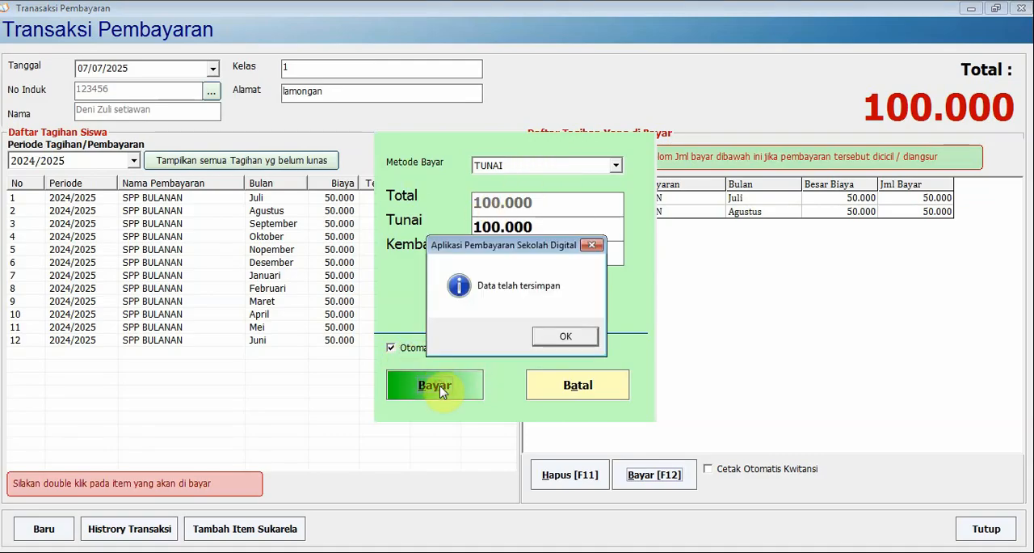
left_click(563, 338)
left_click(990, 530)
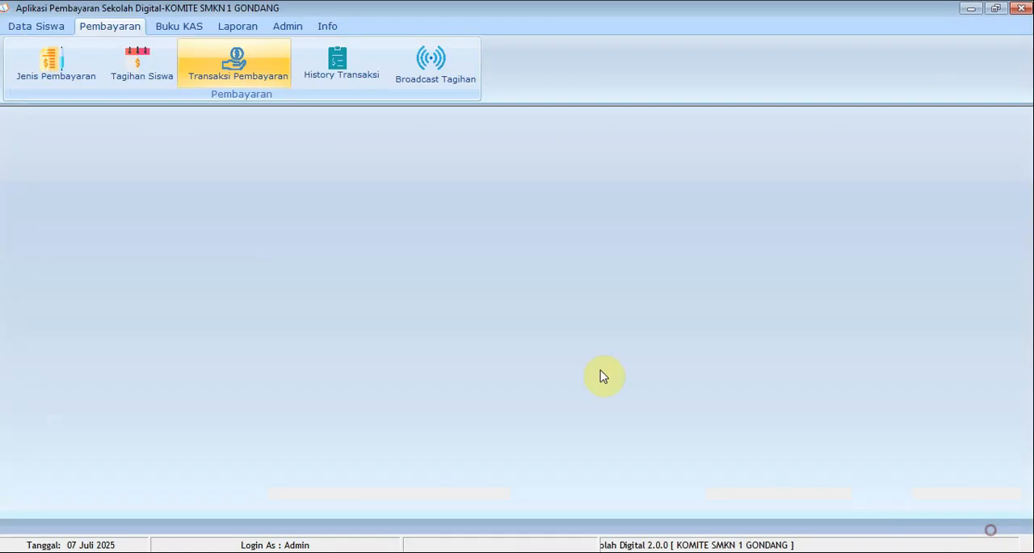
Display the general cash book for 07/07/2025 and examine the POS type of the Juli and Agustus SPP entries
left_click(198, 32)
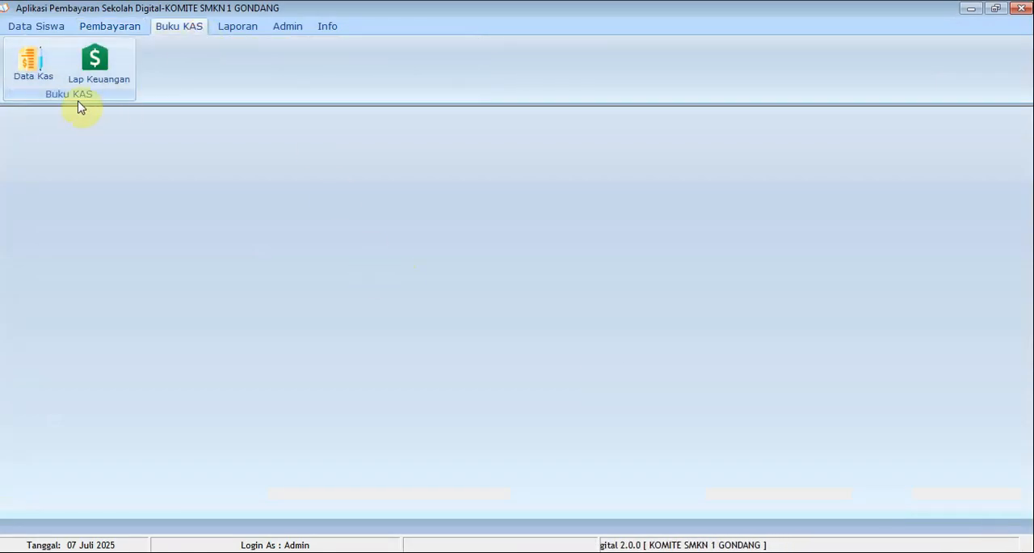
left_click(45, 83)
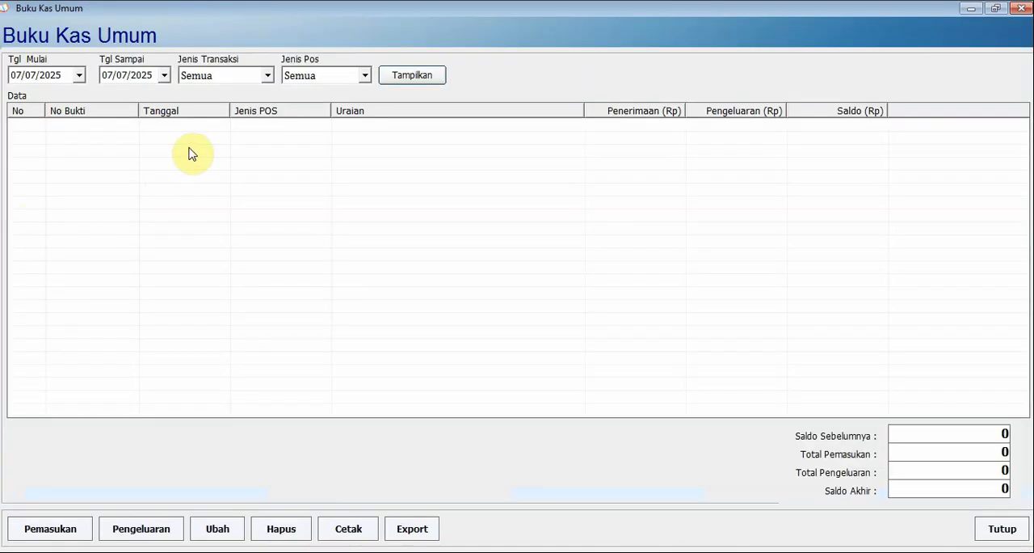
left_click(397, 81)
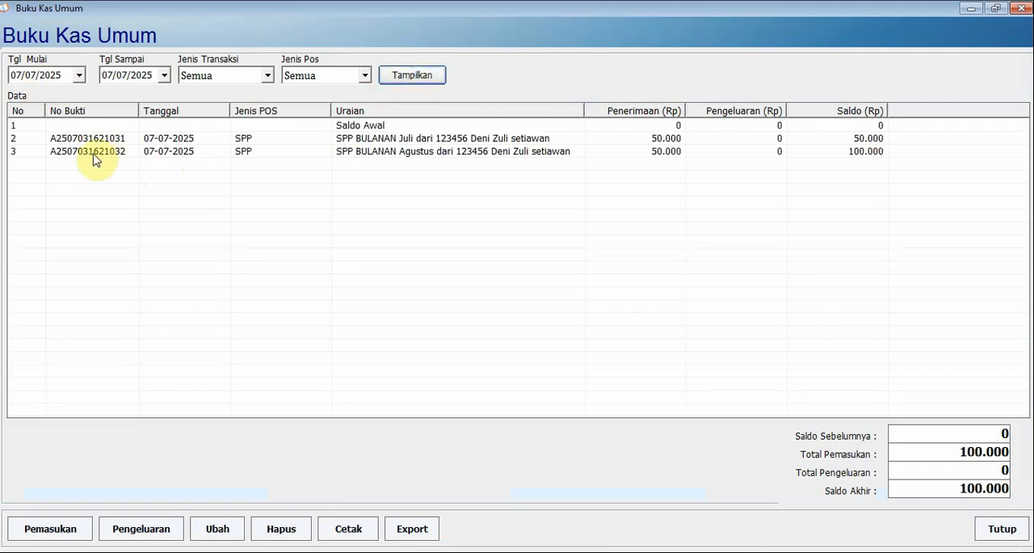
left_click(246, 139)
left_click(251, 153)
left_click(255, 141)
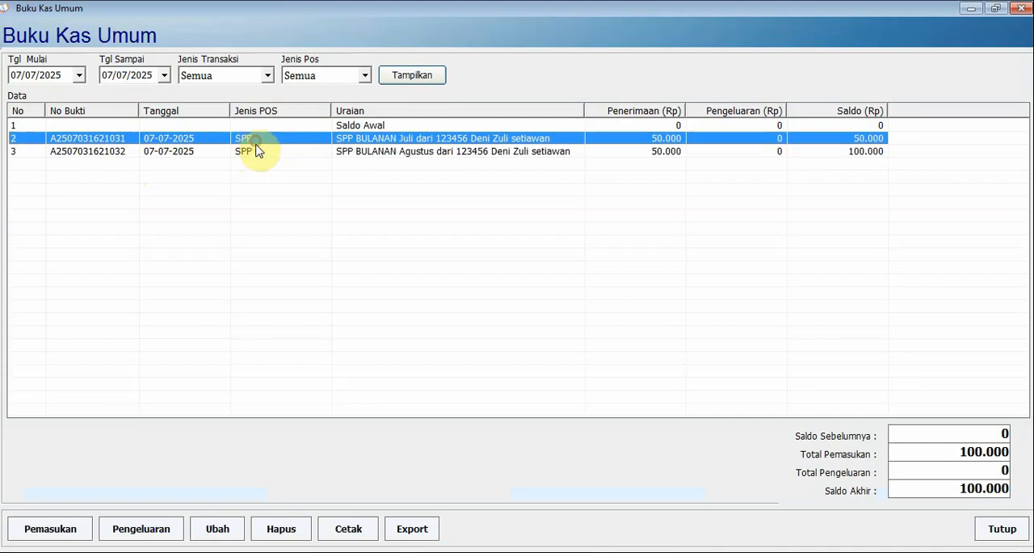
left_click(257, 153)
left_click(255, 139)
left_click(257, 152)
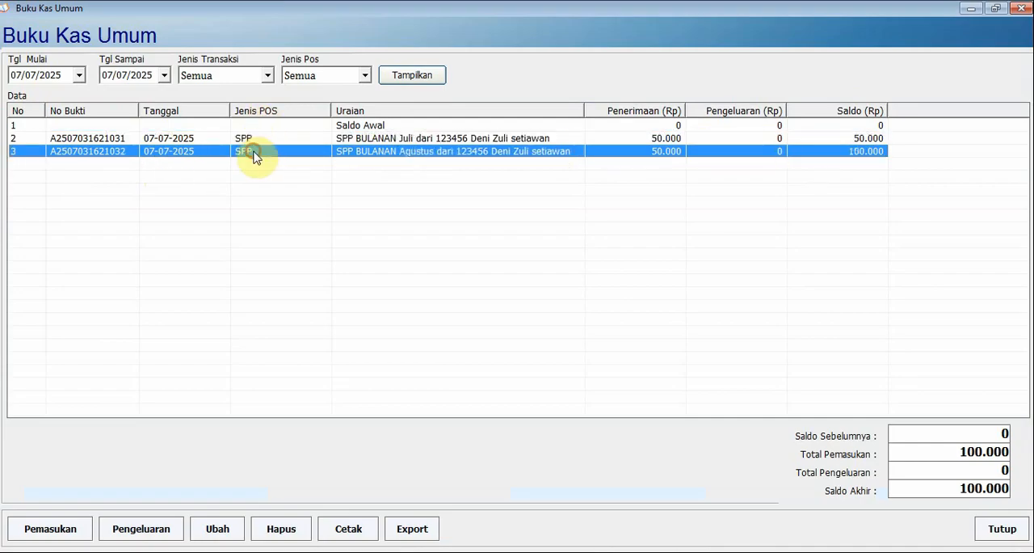
Examine the descriptions, balance and receipt numbers of the two SPP entries, and close the cash book
left_click(475, 139)
left_click(494, 150)
left_click(863, 139)
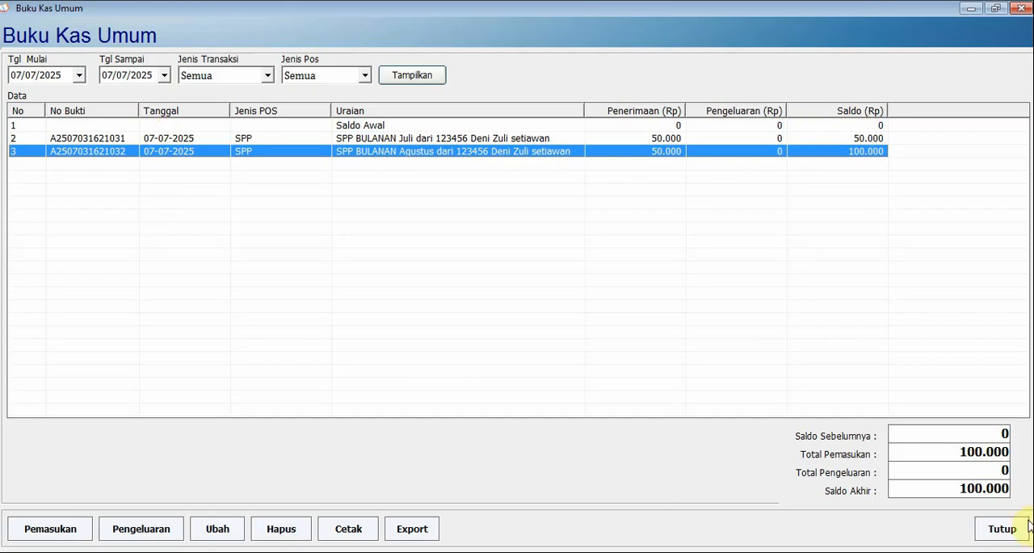
left_click(104, 139)
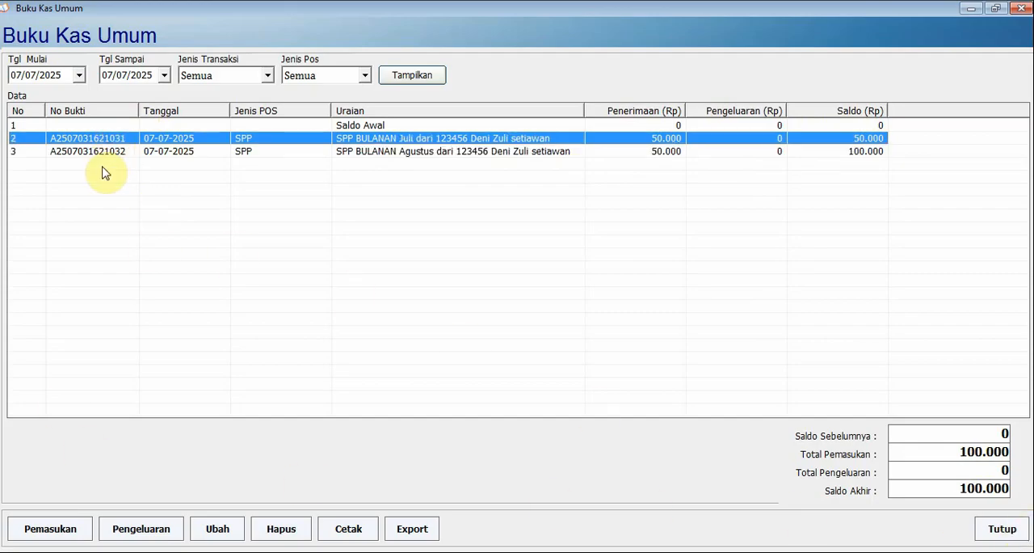
left_click(103, 151)
left_click(101, 140)
left_click(103, 150)
left_click(99, 143)
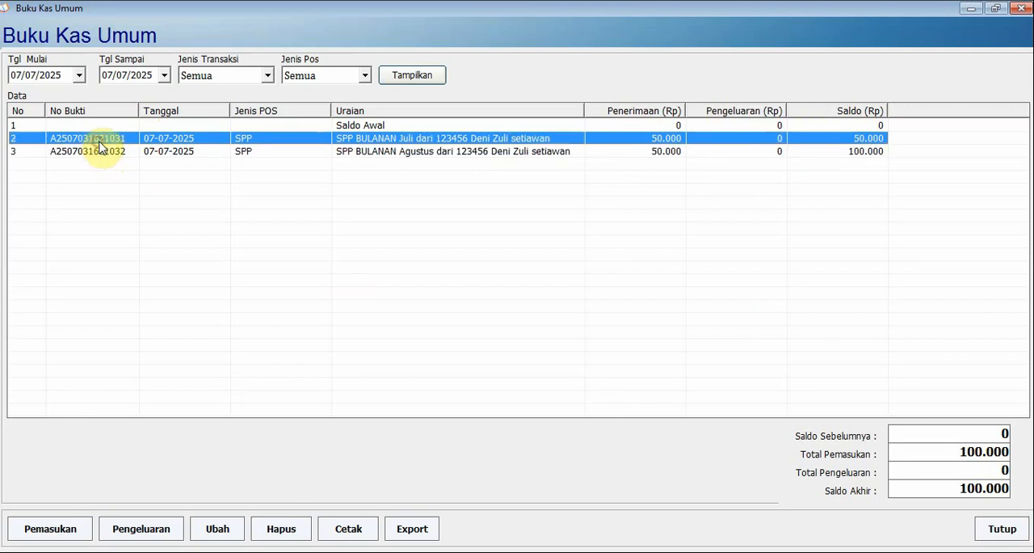
left_click(995, 533)
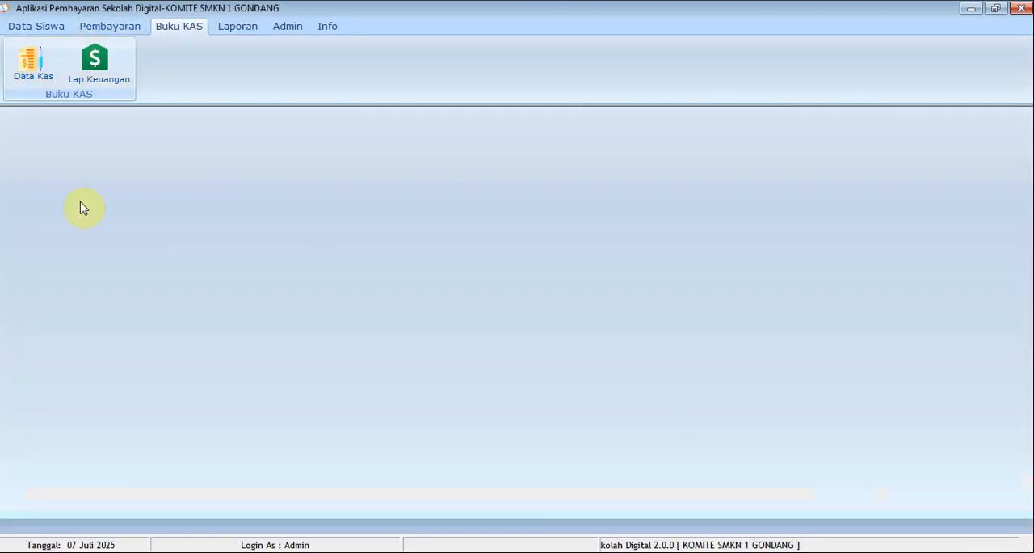
Load the same student in a new payment transaction and queue the September and Oktober SPP BULANAN bills
left_click(108, 33)
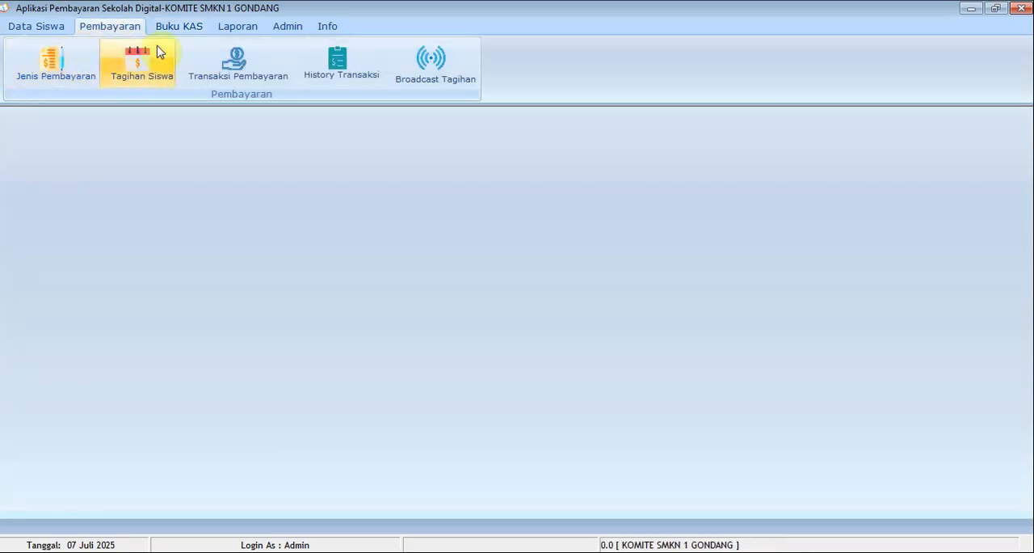
left_click(227, 67)
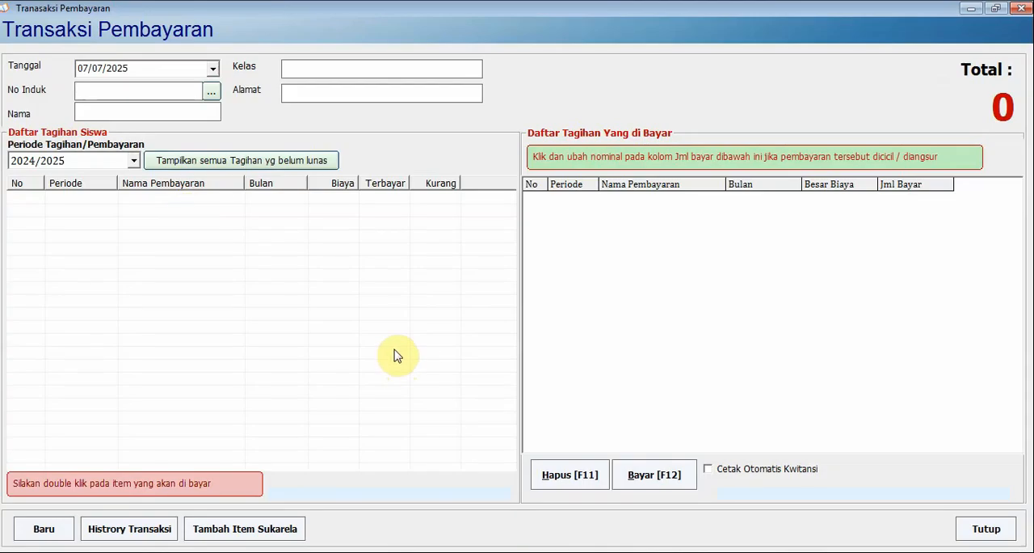
left_click(212, 95)
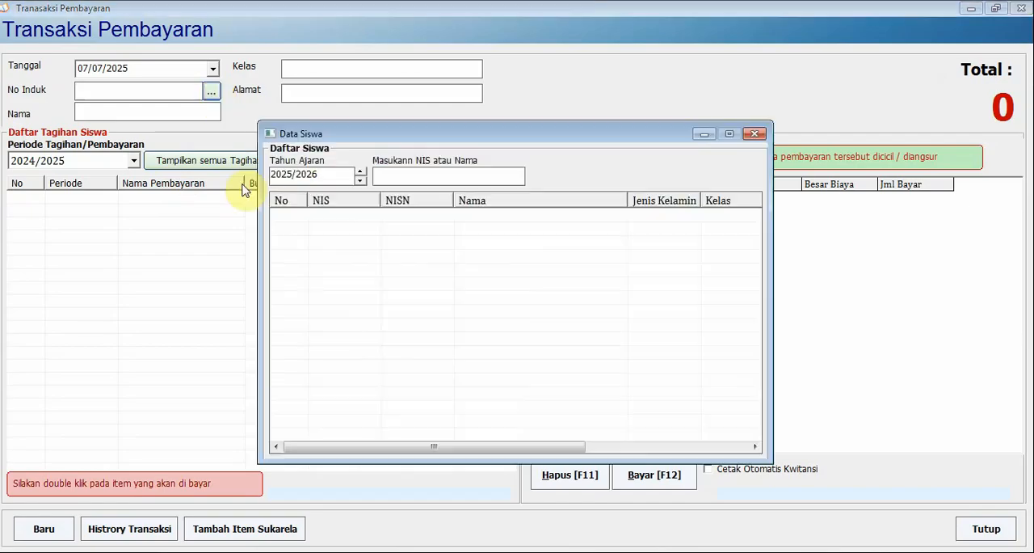
left_click(360, 181)
double_click(364, 214)
left_click(429, 229)
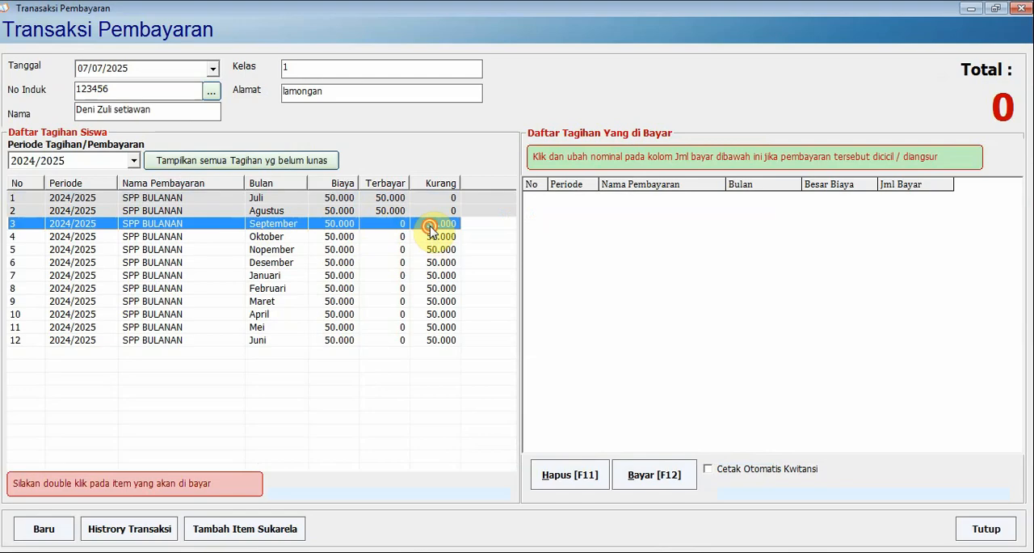
double_click(429, 229)
double_click(429, 235)
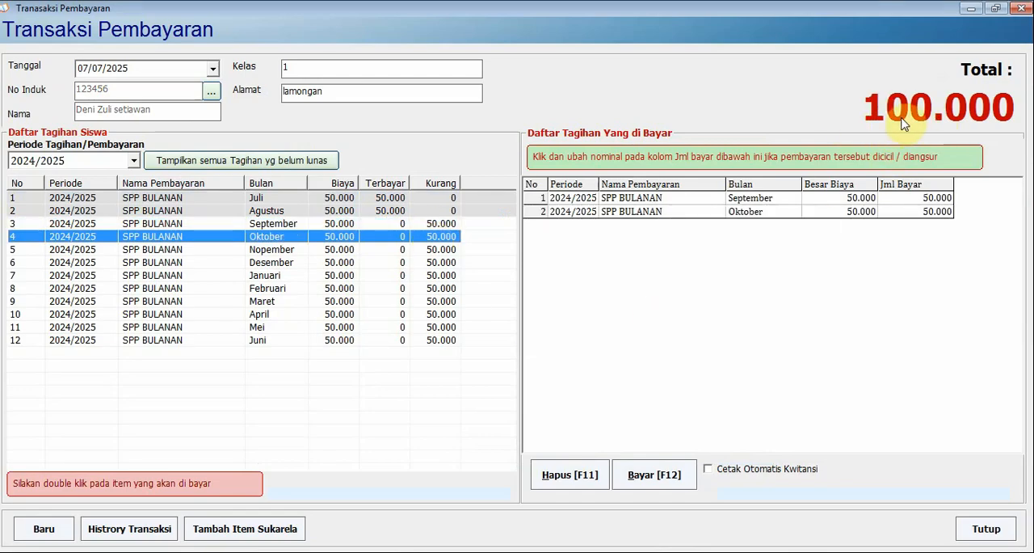
Show the cash payment form with automatic cash book entry disabled, cancel the payment and close the transaction form
left_click(669, 487)
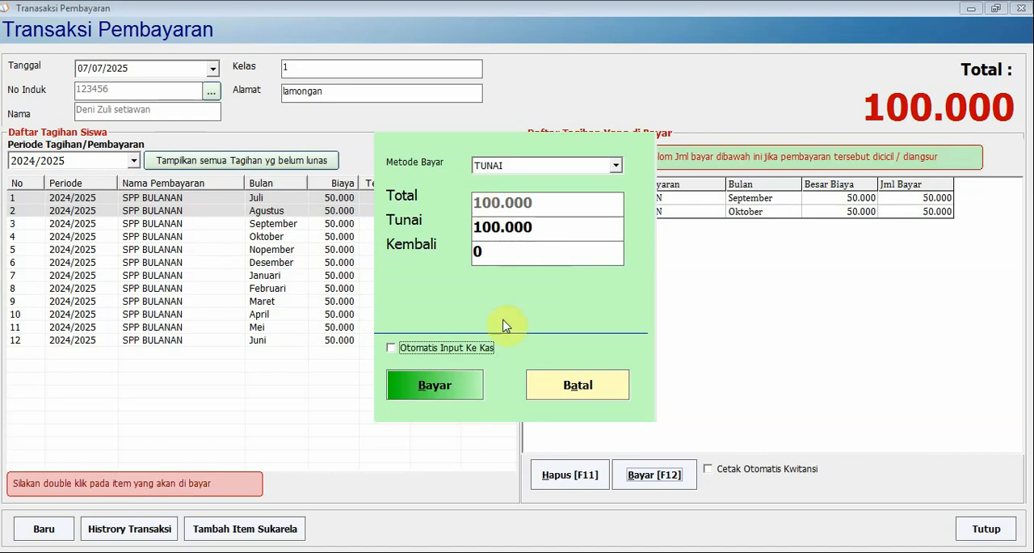
left_click(580, 387)
left_click(989, 527)
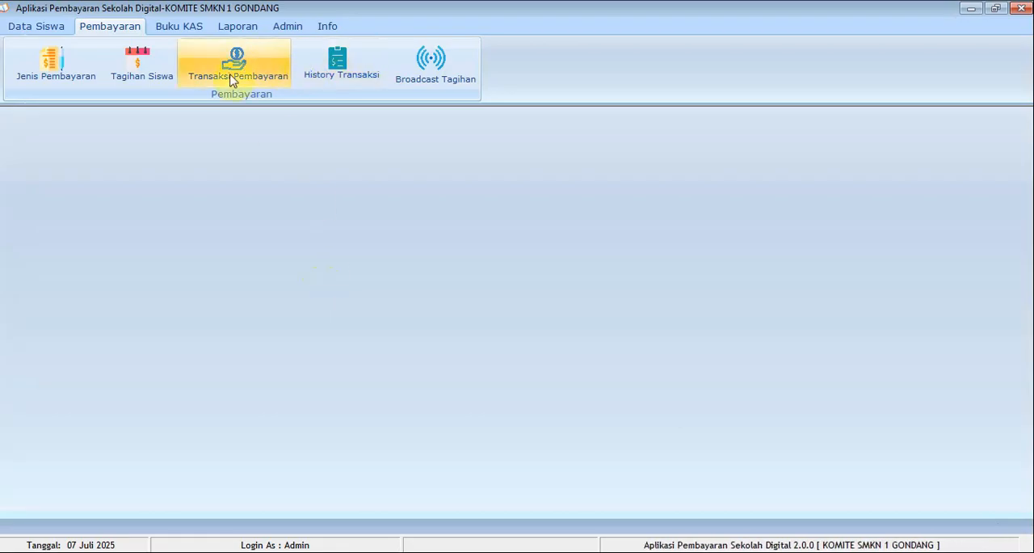
Draft a manual cash book income entry of 500.000 under the SPP POS, and close it without saving
left_click(181, 27)
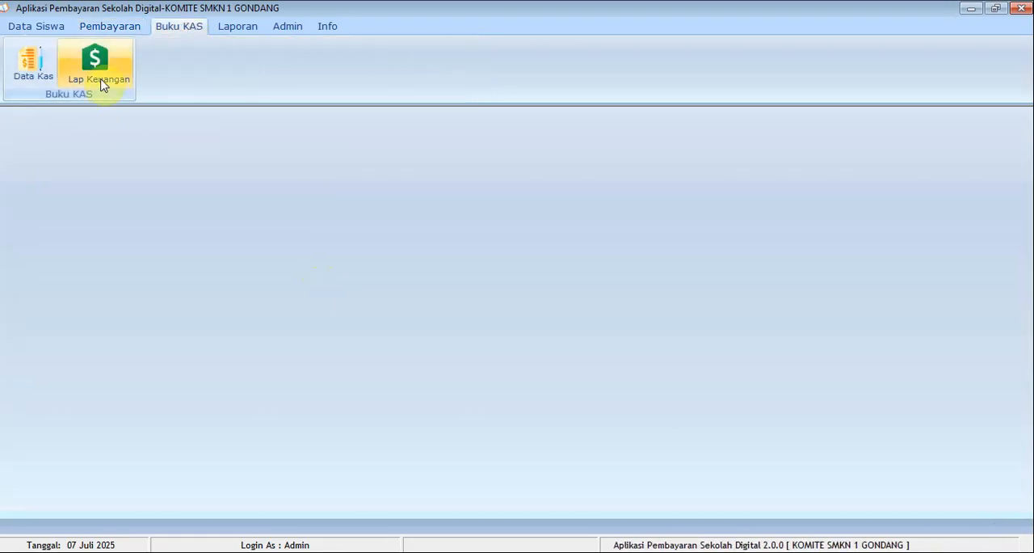
left_click(33, 74)
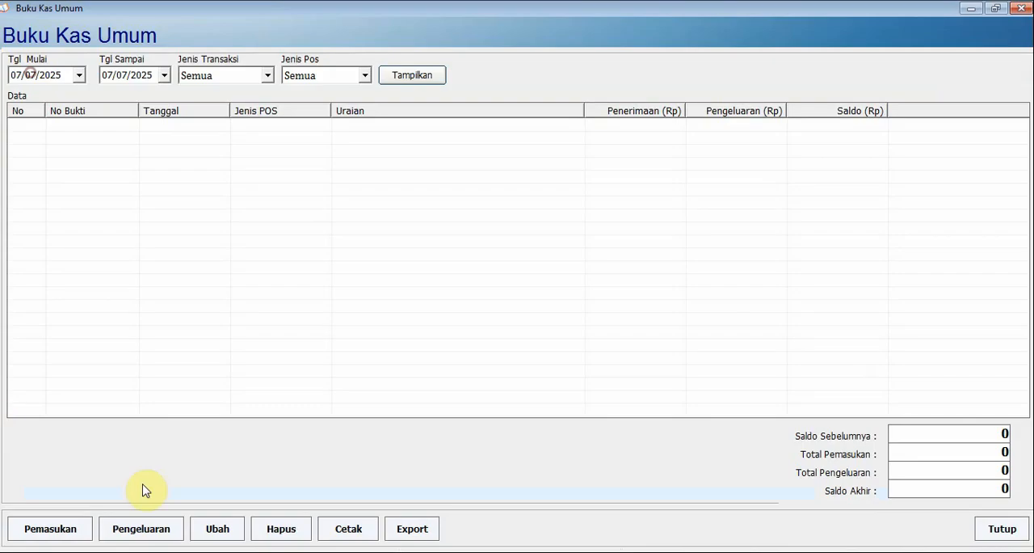
left_click(50, 528)
left_click(422, 255)
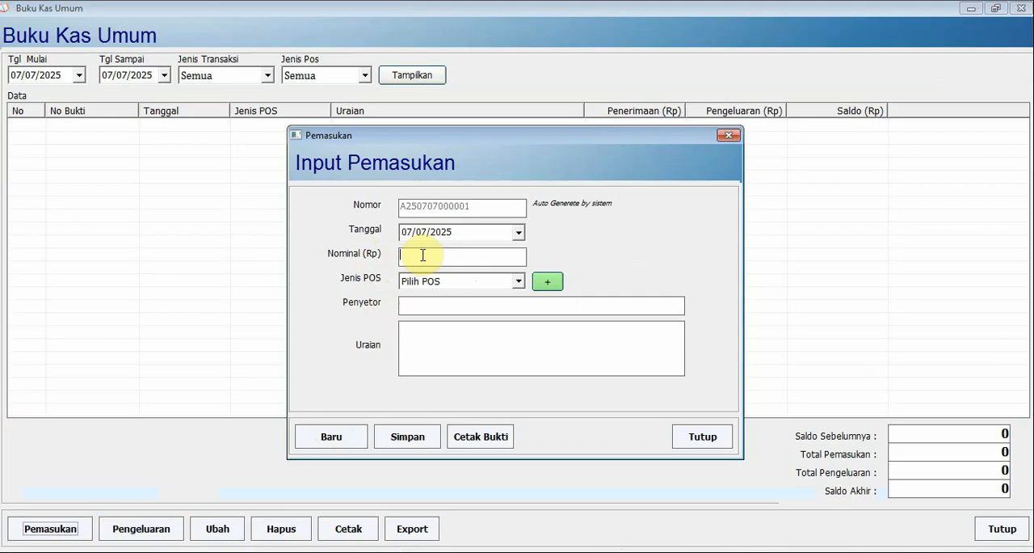
type("500.000")
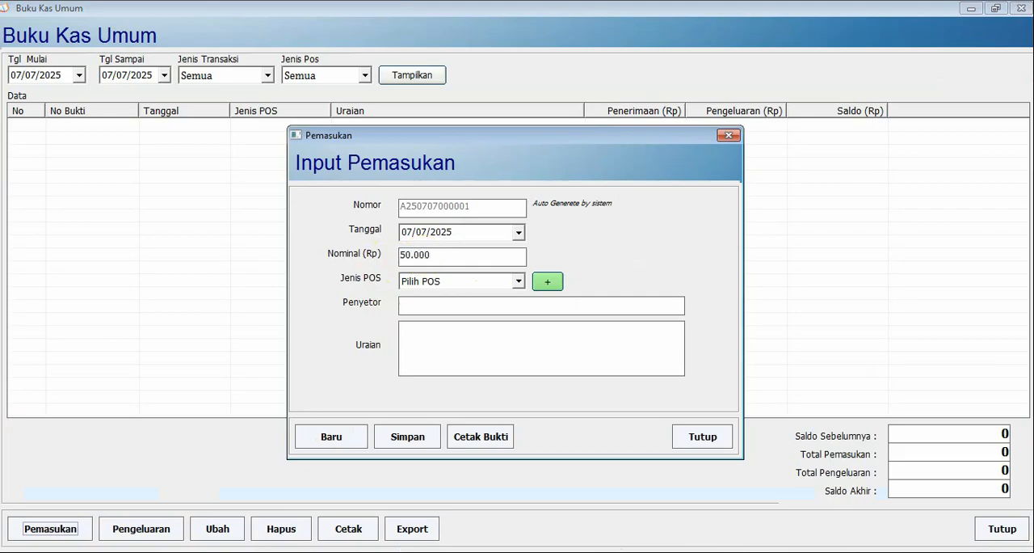
left_click(501, 283)
left_click(455, 333)
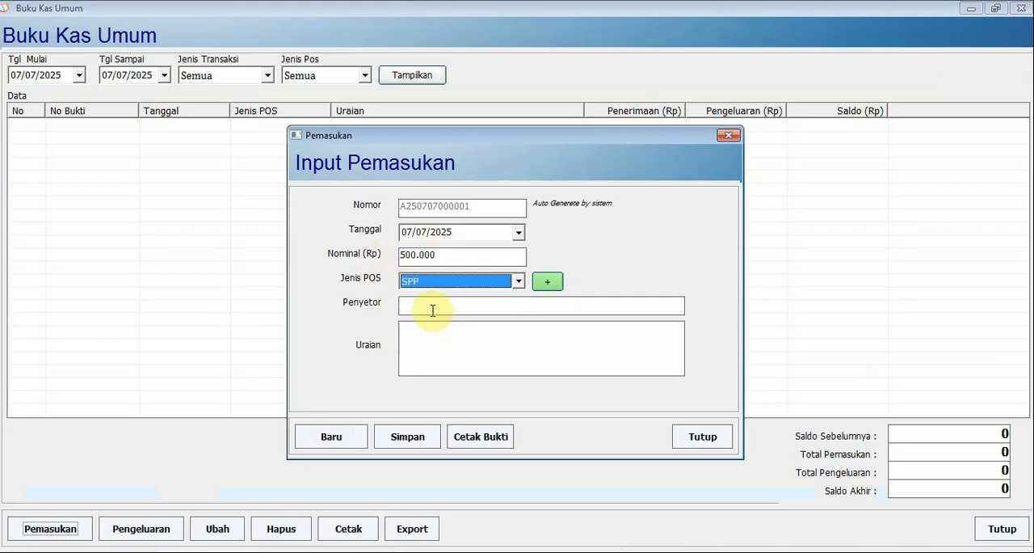
left_click(431, 308)
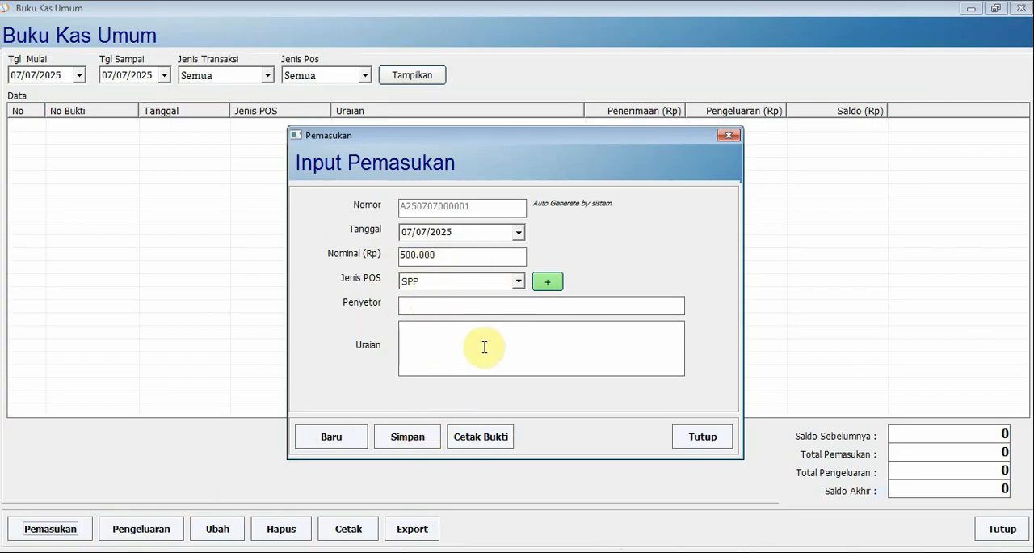
left_click(702, 437)
List the cash book entries for 07/07/2025 and draft an expense of 10.000 under the SPP POS with "-" as recipient
left_click(411, 75)
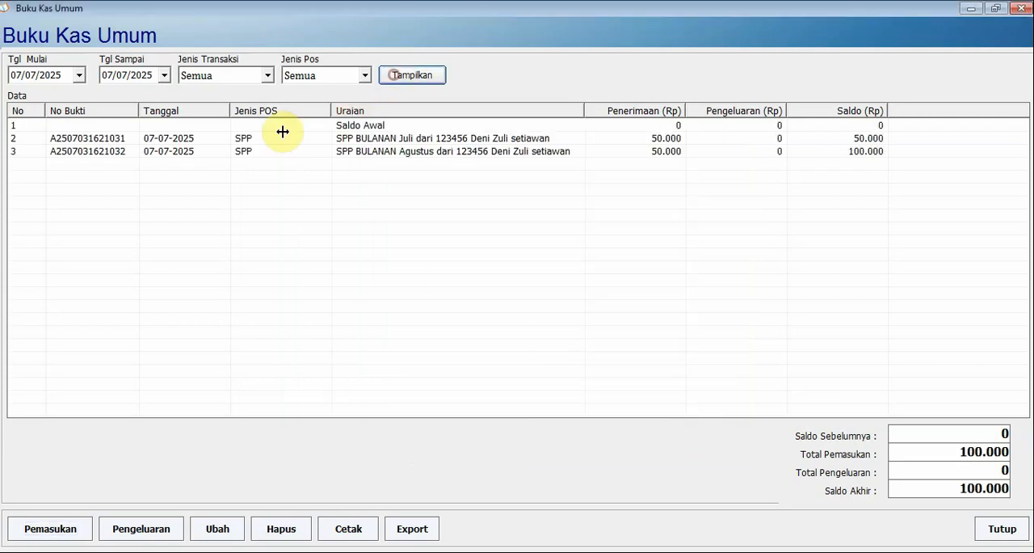
left_click(174, 140)
left_click(155, 531)
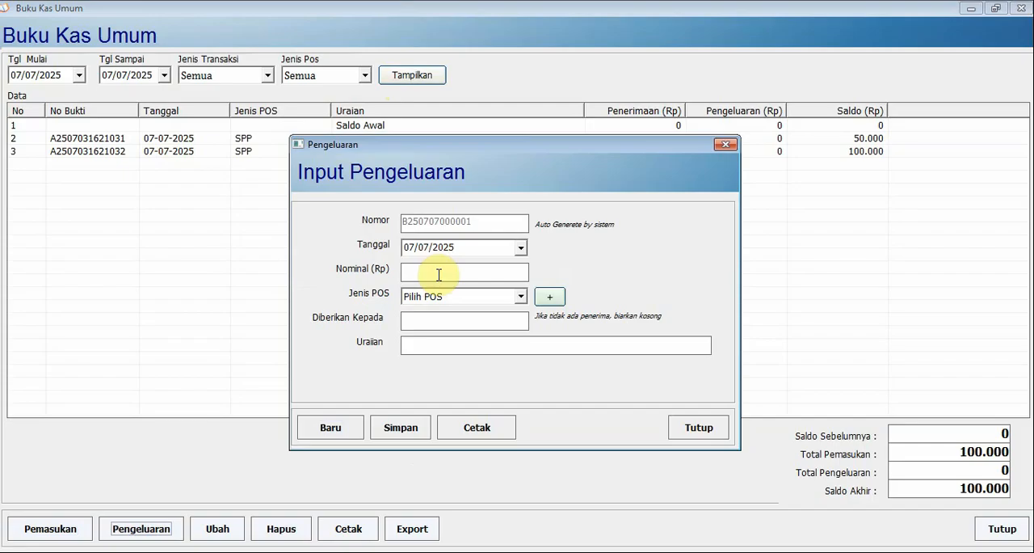
type("10.000")
left_click(473, 296)
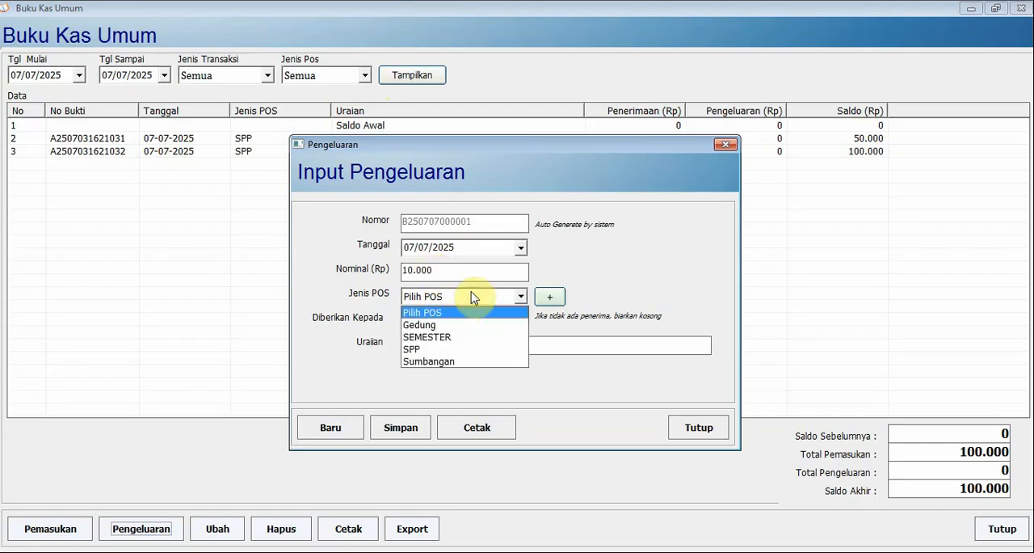
left_click(435, 349)
left_click(430, 319)
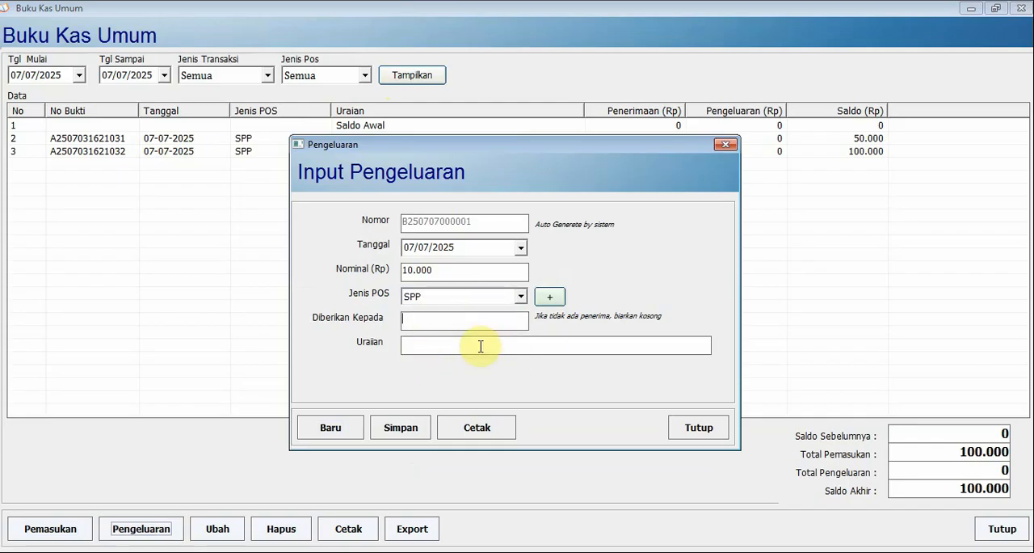
type("-")
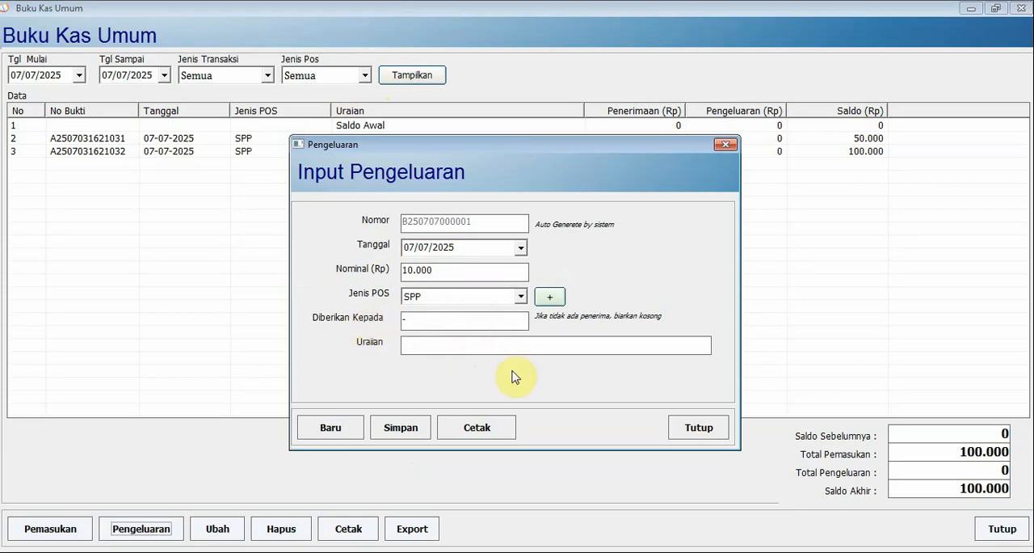
Describe the expense as "bayar buku kas", save it and close the expense form
left_click(408, 434)
left_click(570, 338)
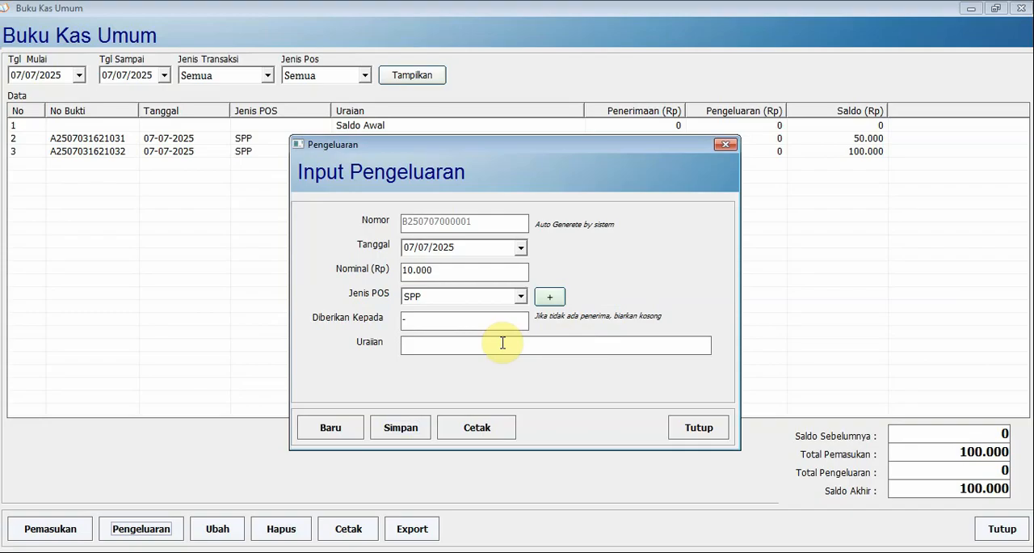
type("-")
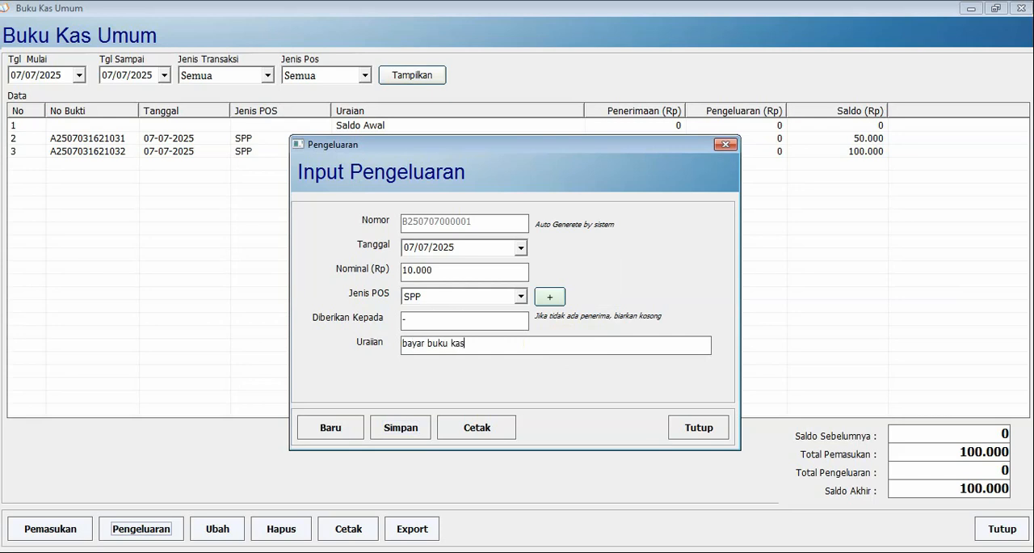
left_click(402, 427)
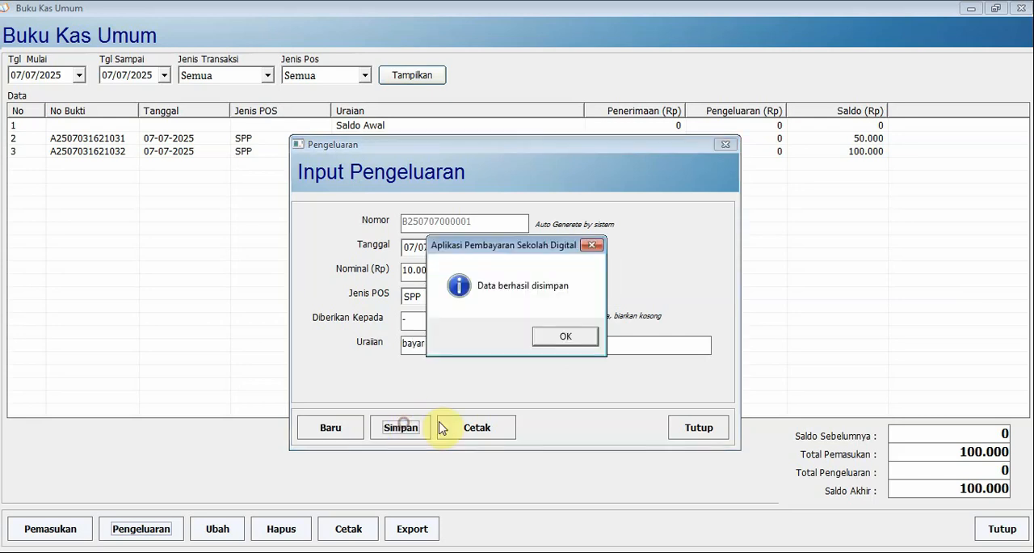
left_click(570, 341)
left_click(688, 425)
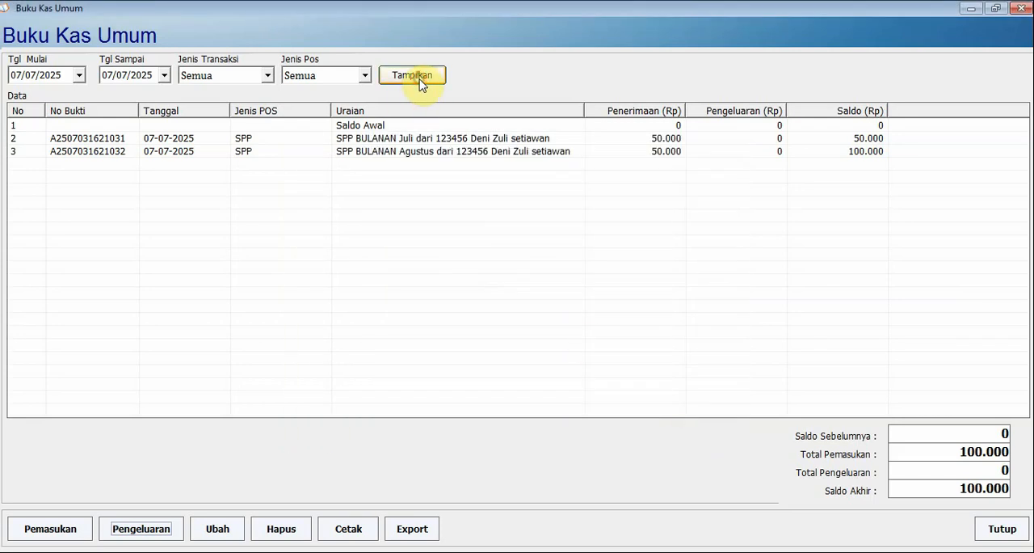
Refresh the cash book list and examine the new expense entry, its effect on the balance and each entry's POS
left_click(420, 80)
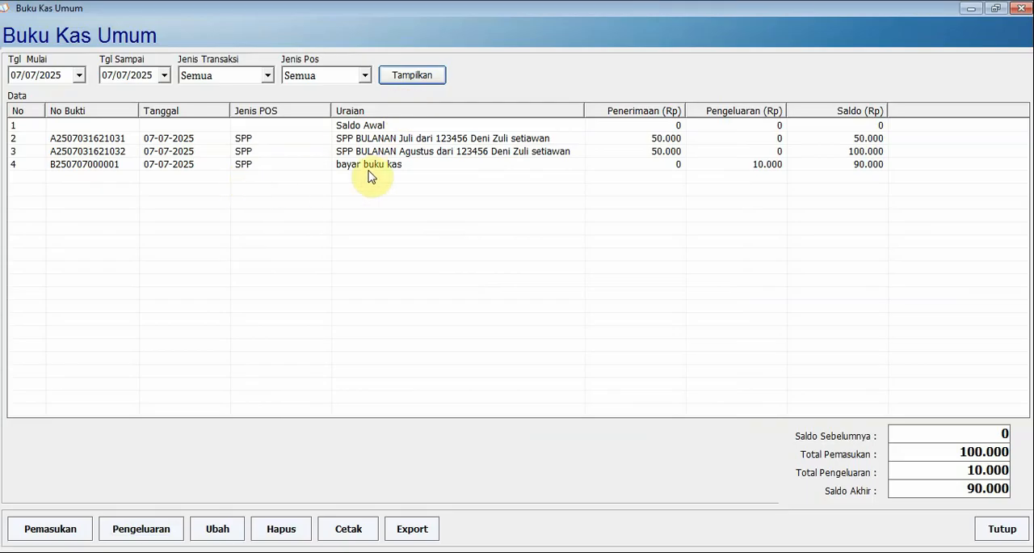
left_click(670, 164)
left_click(862, 167)
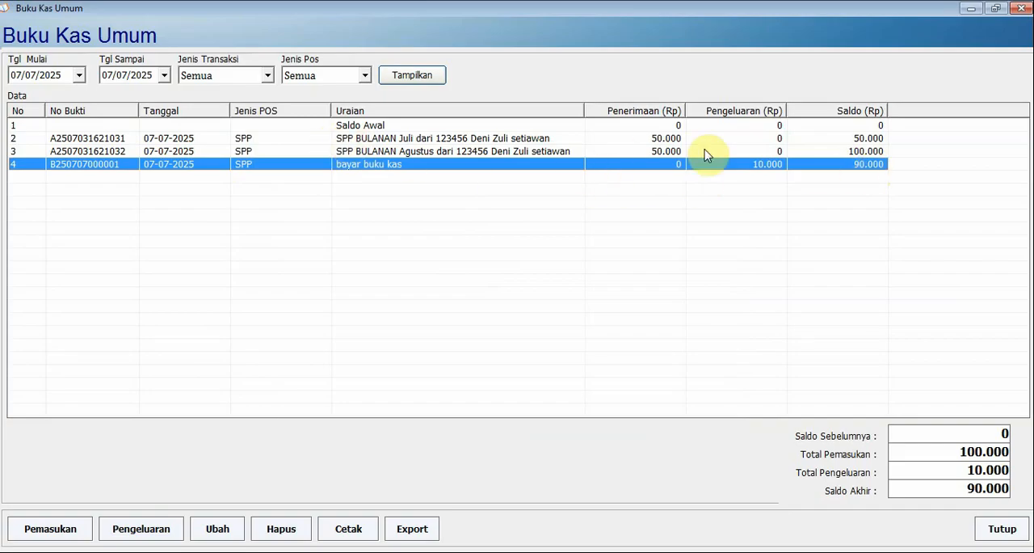
left_click(279, 141)
left_click(277, 152)
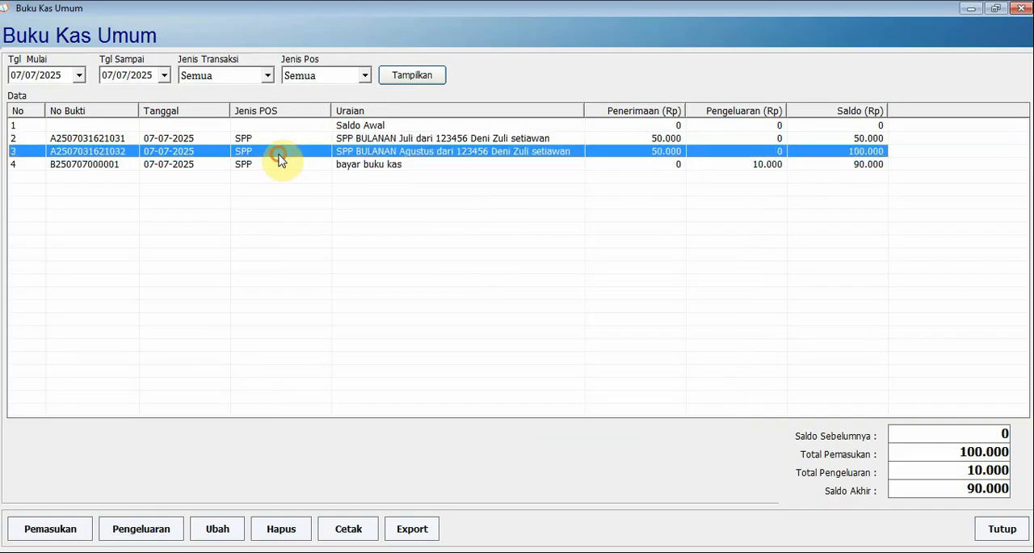
left_click(277, 139)
left_click(275, 153)
left_click(272, 161)
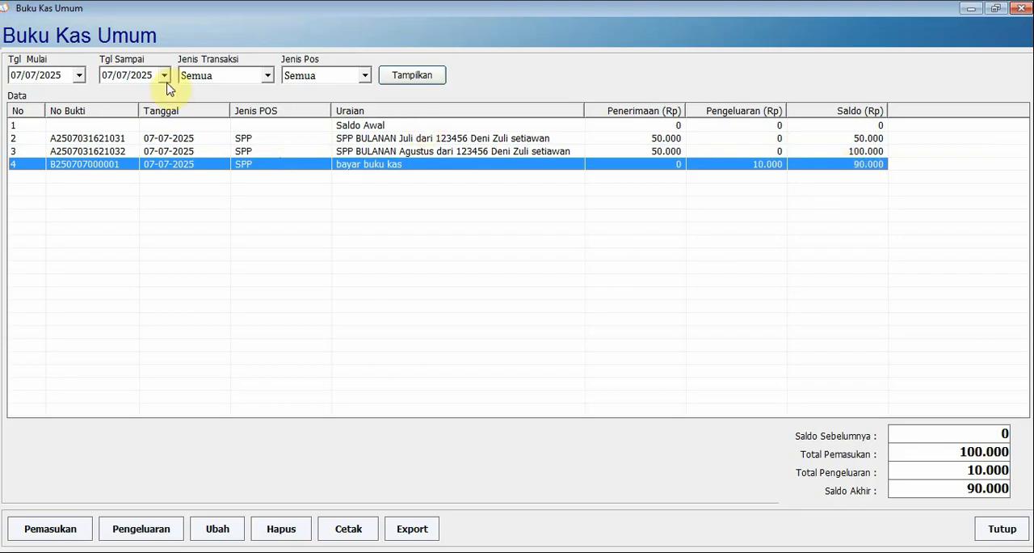
Redisplay the cash book for 07/07/2025 and examine its Saldo Awal row and final entry
left_click(95, 126)
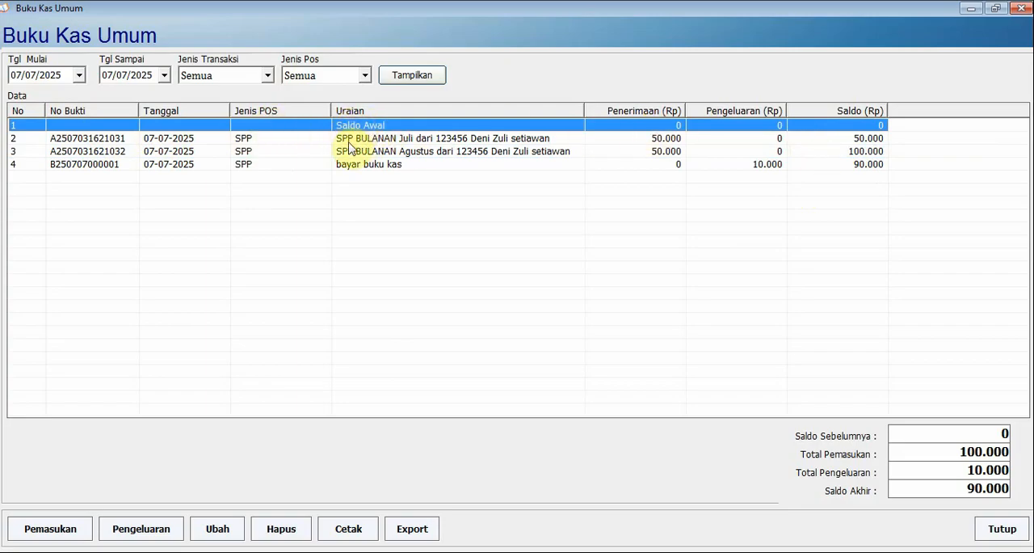
left_click(15, 78)
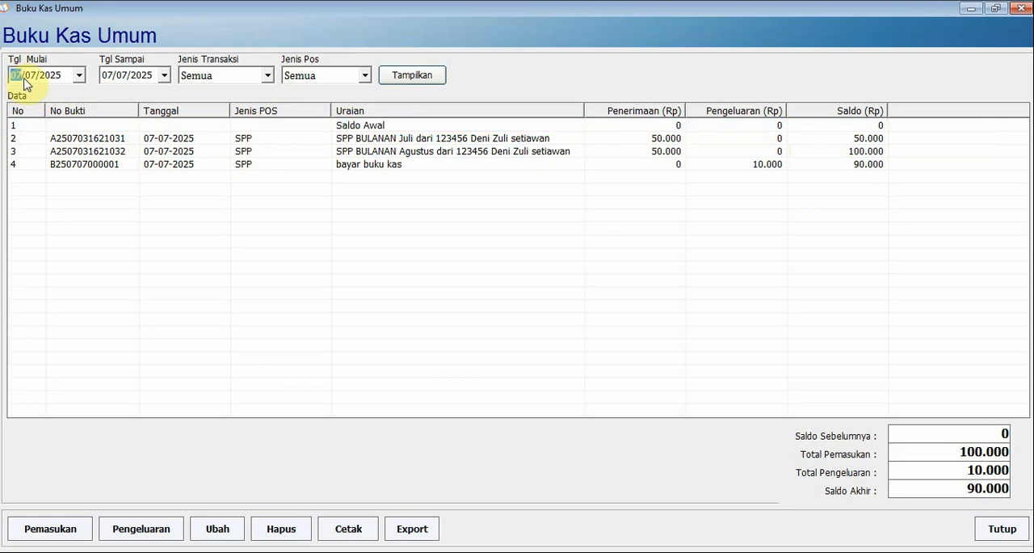
left_click(103, 79)
left_click(420, 78)
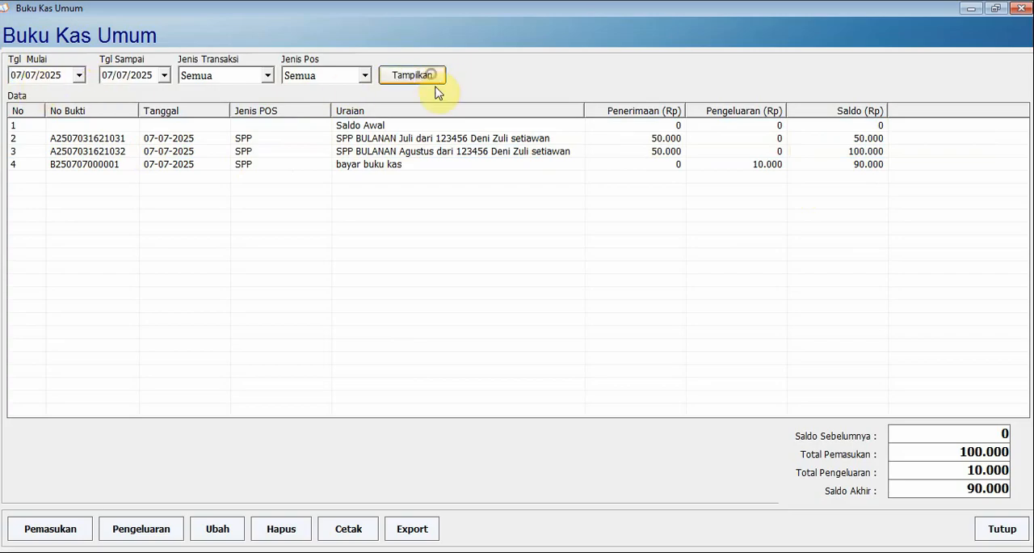
left_click(701, 127)
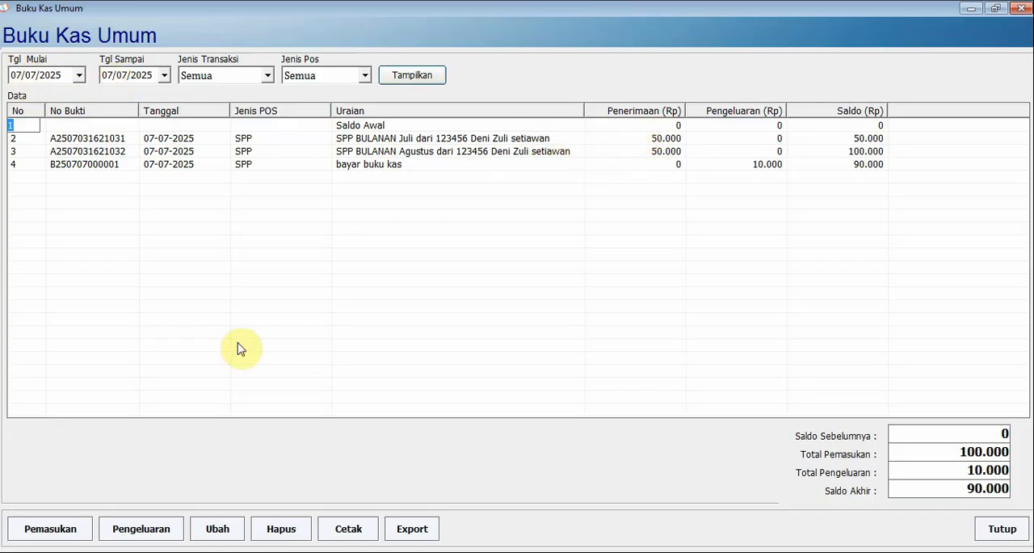
left_click(148, 164)
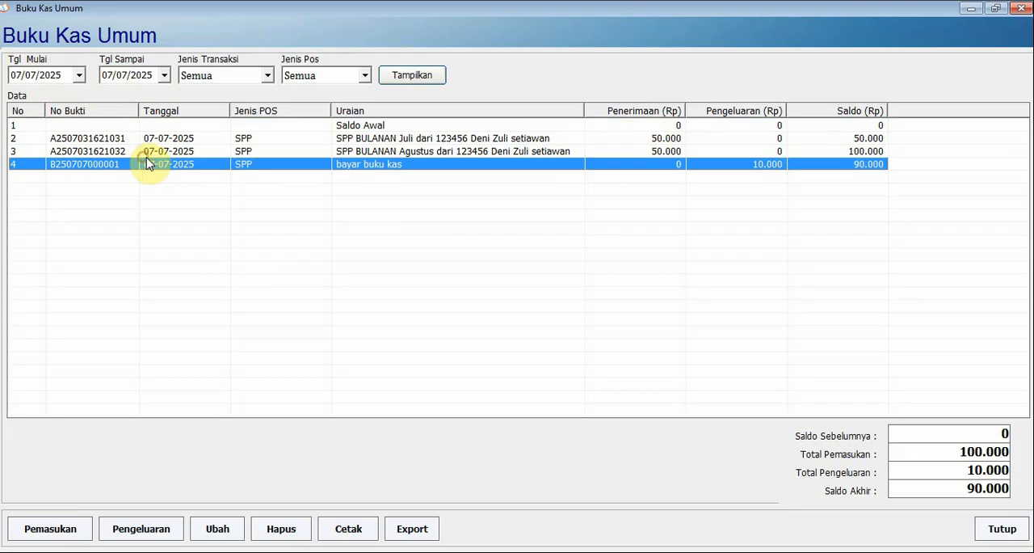
Display the cash book for 08/07/2025 only and check the Saldo Sebelumnya carried into that day
left_click(26, 75)
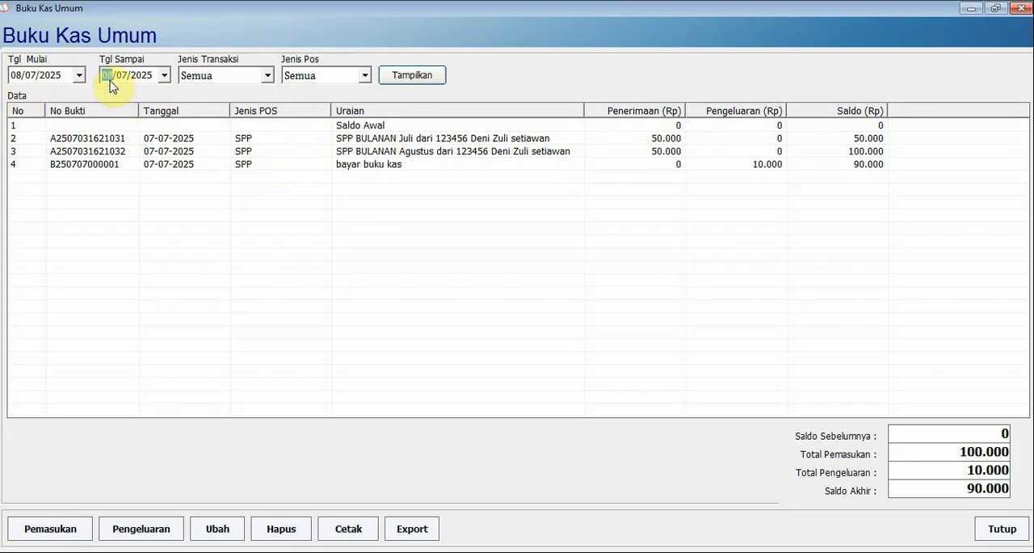
left_click(416, 75)
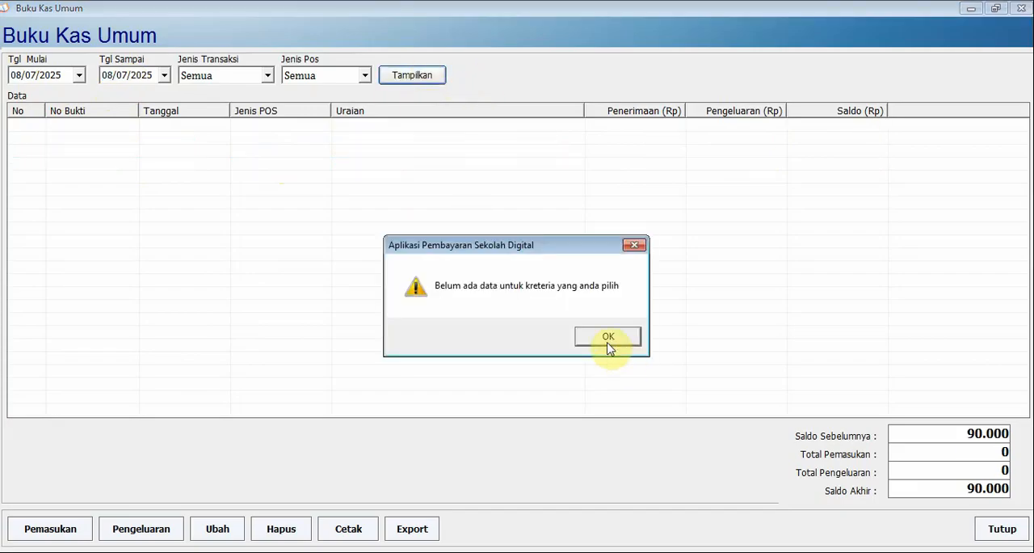
left_click(606, 338)
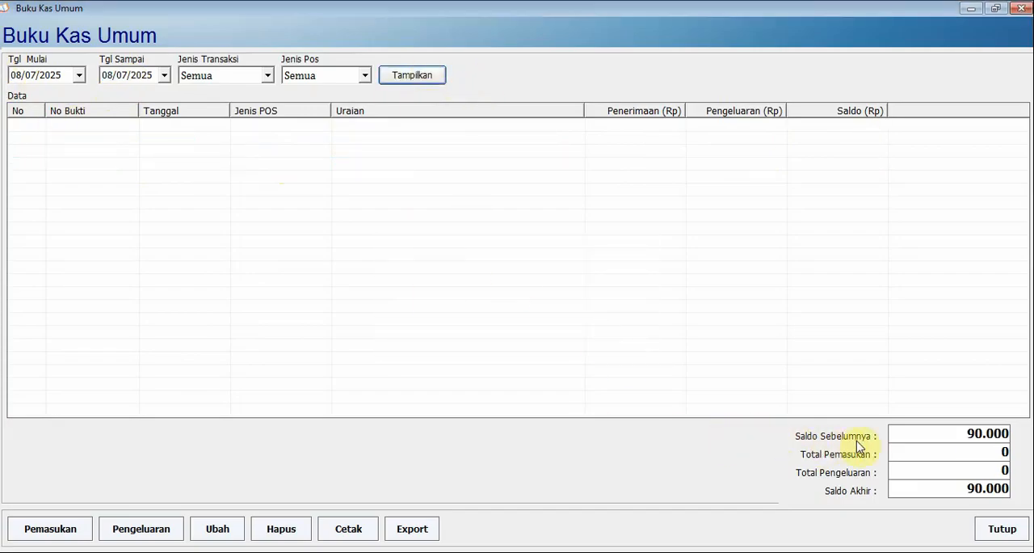
left_click_drag(960, 442, 992, 435)
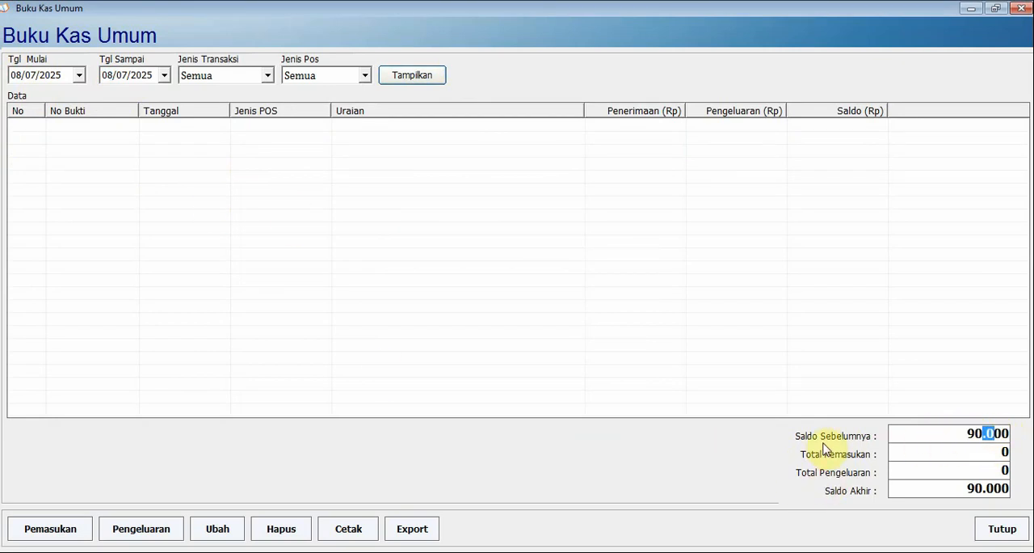
Display the cash book from 07/07/2025 to 08/07/2025, check its totals and close it
left_click(16, 78)
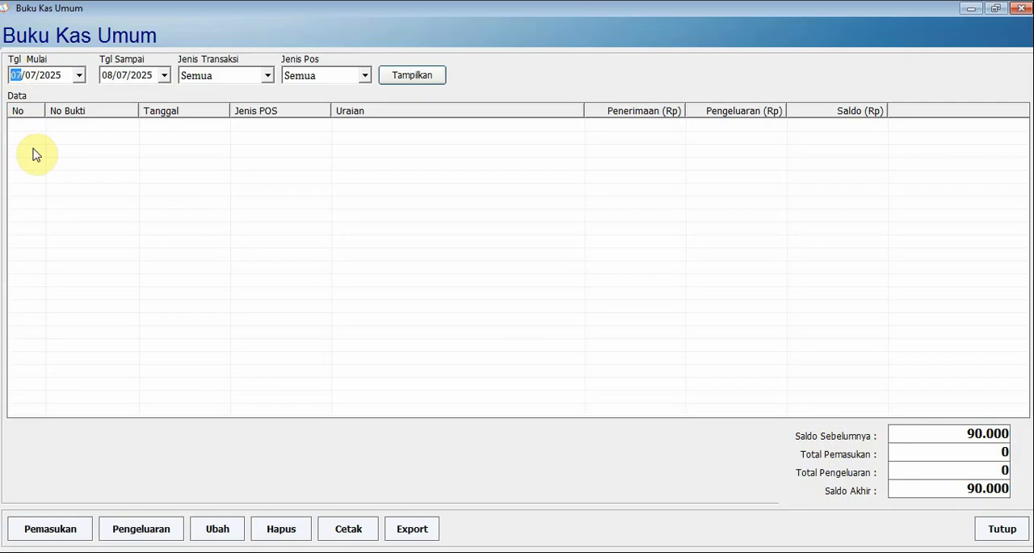
left_click(412, 76)
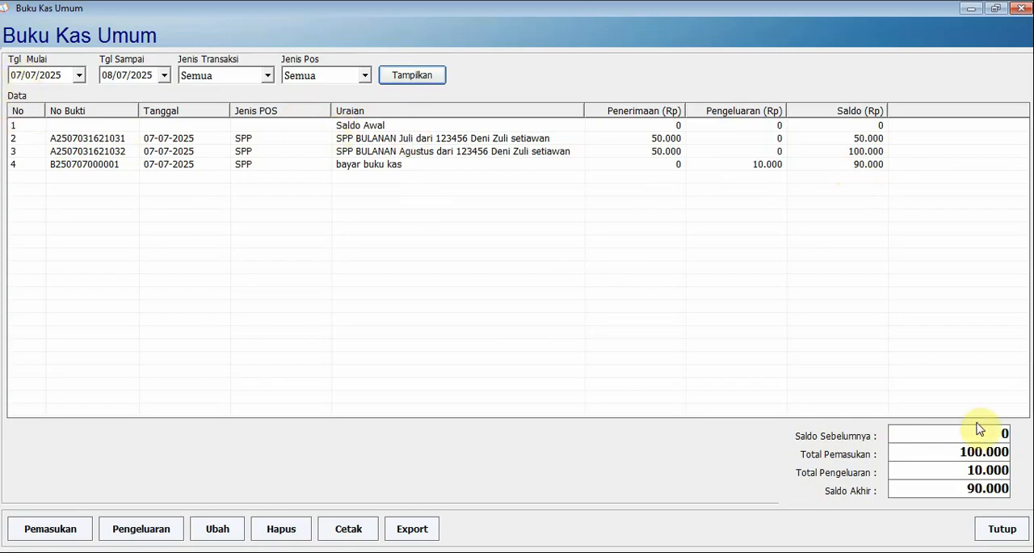
left_click(1001, 528)
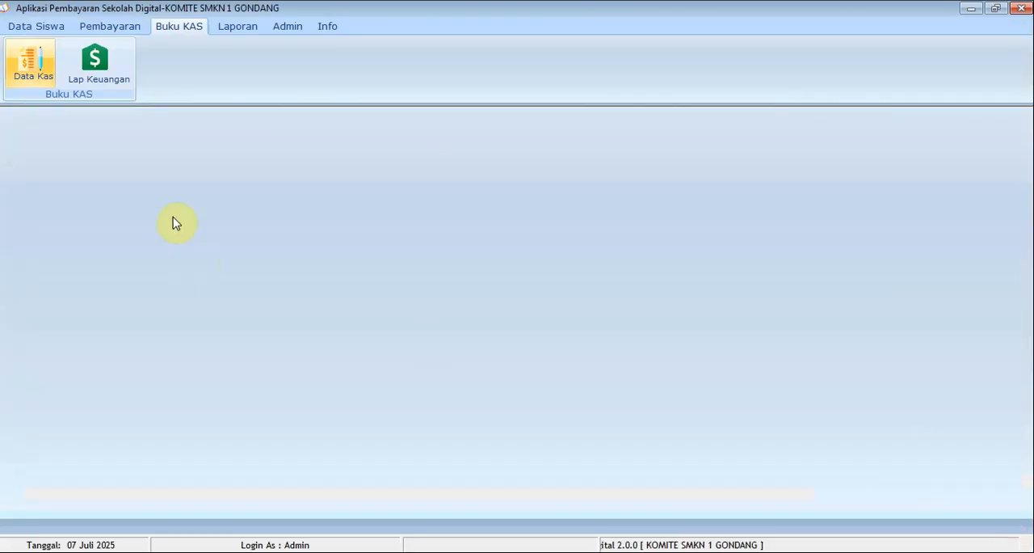
View the general cash report for 07/07/2025 across all transaction types and POS, and close it
left_click(100, 76)
left_click(147, 89)
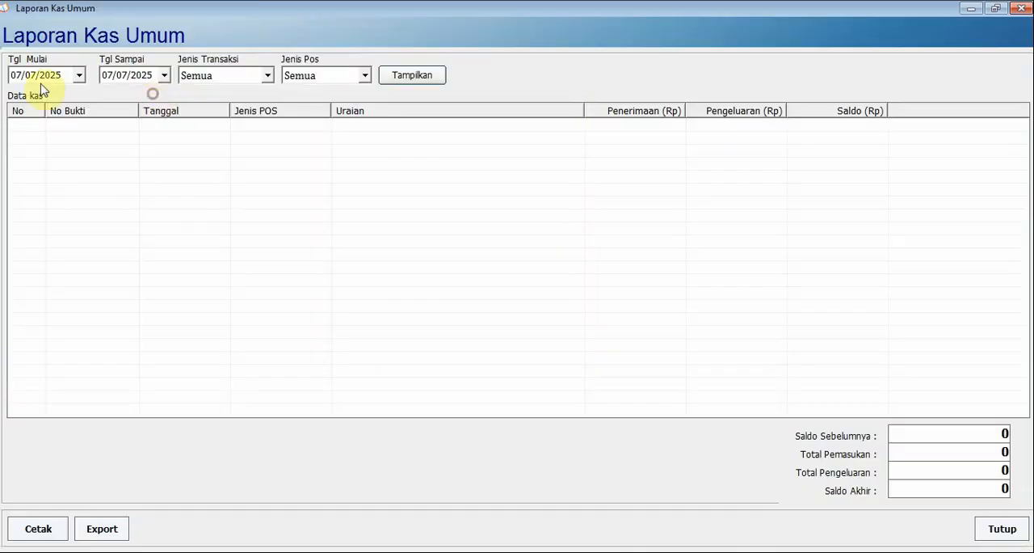
left_click(394, 76)
left_click(1020, 8)
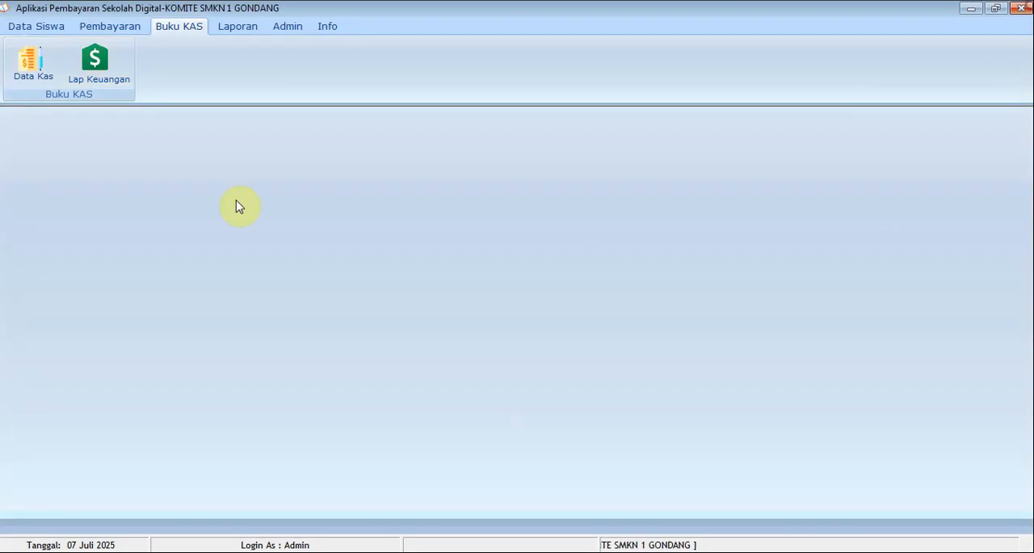
Display the Rekap Saldo Perpos report for all POS, examine each POS balance and the Total Saldo, and close it
left_click(92, 62)
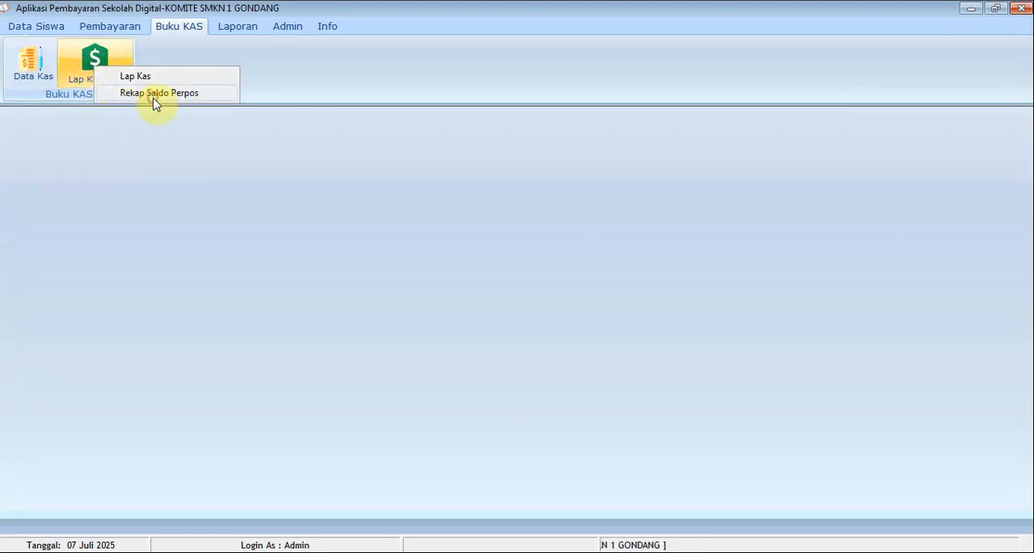
left_click(156, 94)
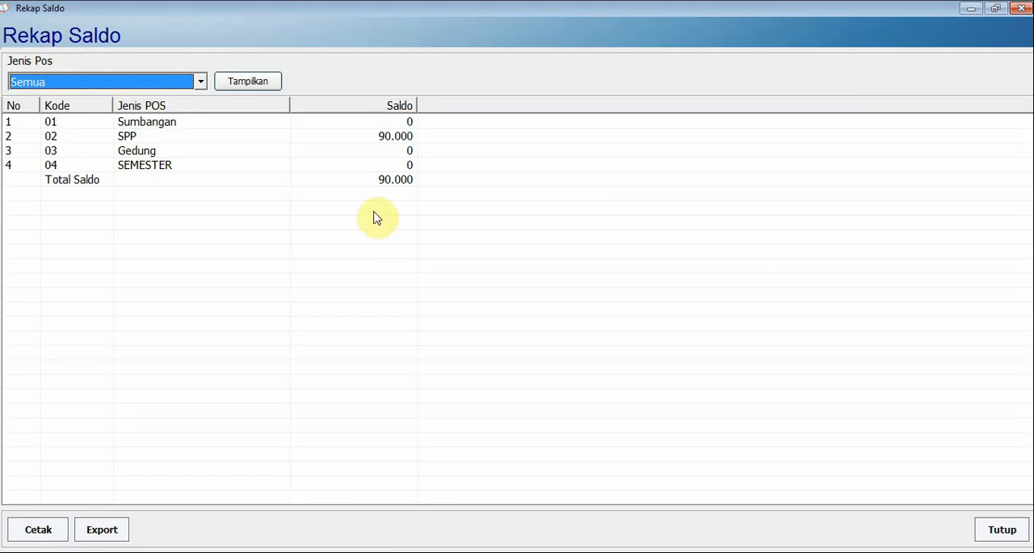
left_click(247, 88)
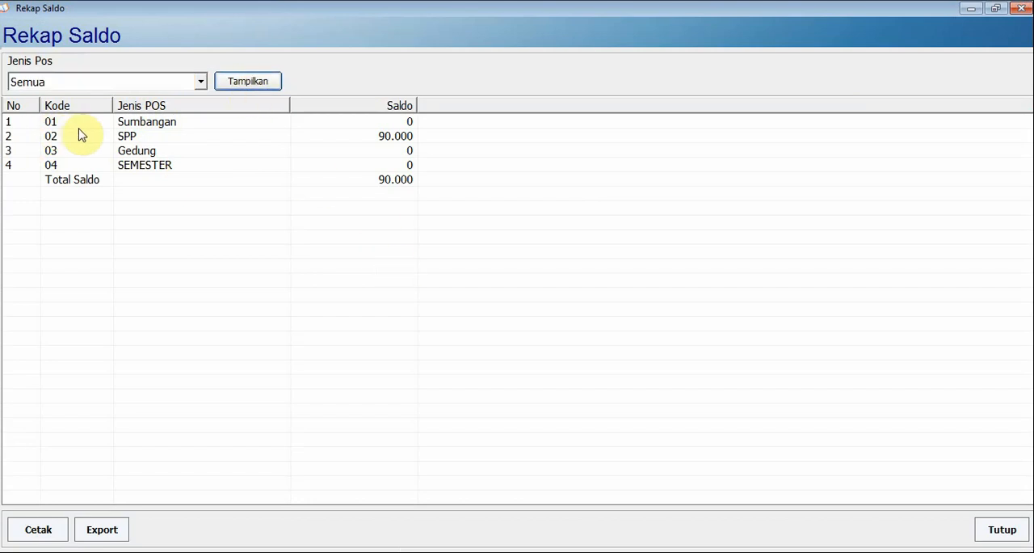
left_click(131, 124)
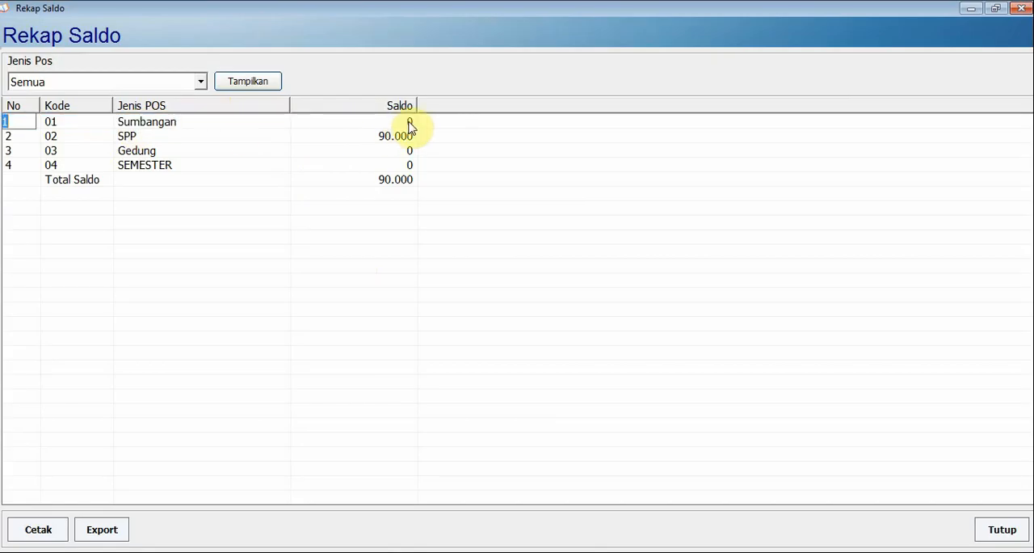
left_click(179, 136)
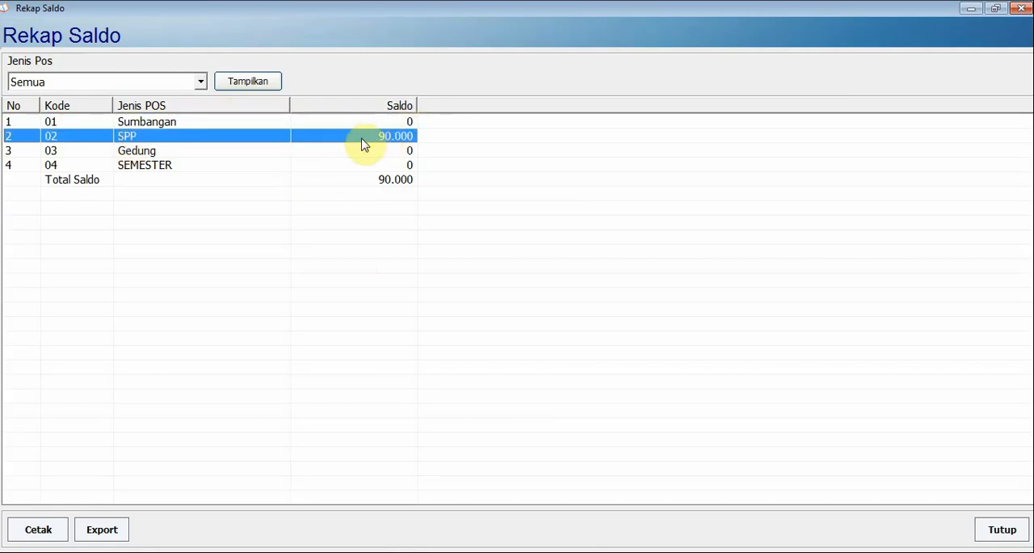
left_click(151, 152)
left_click(153, 179)
left_click(403, 163)
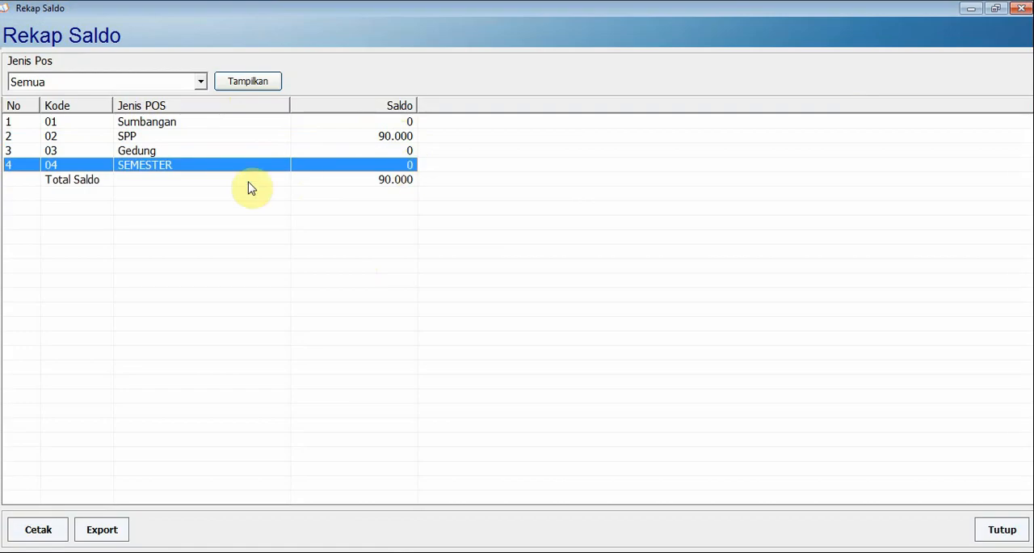
left_click(48, 181)
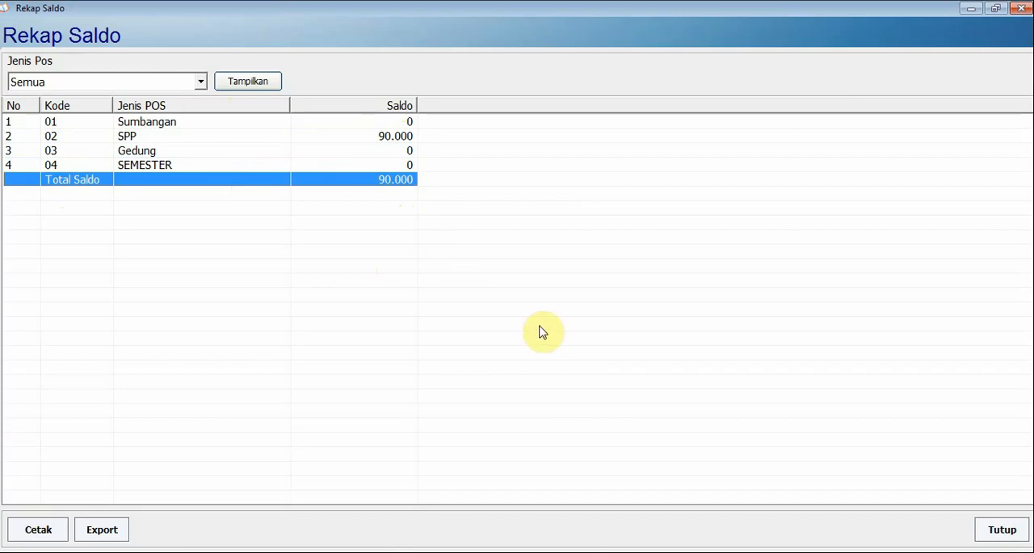
left_click(1002, 527)
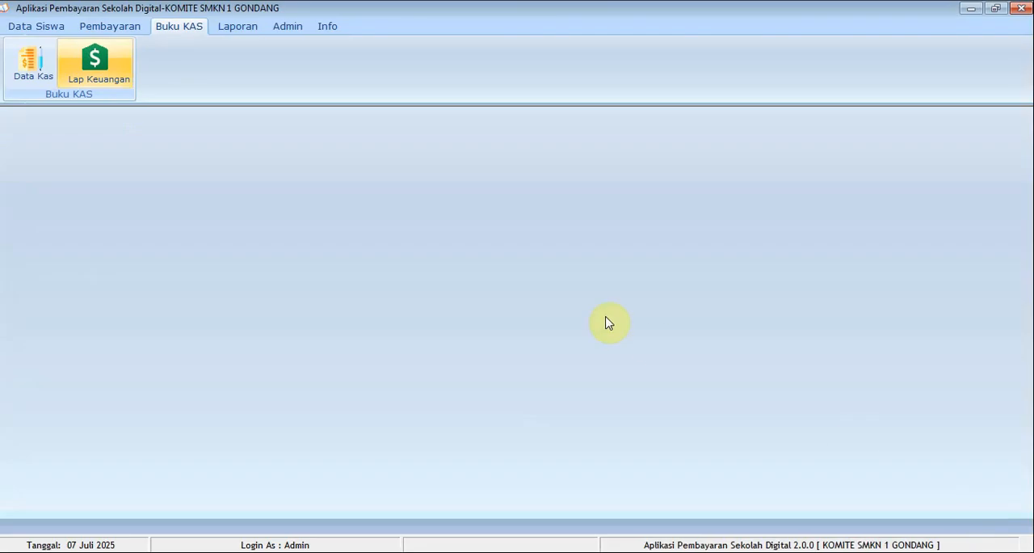